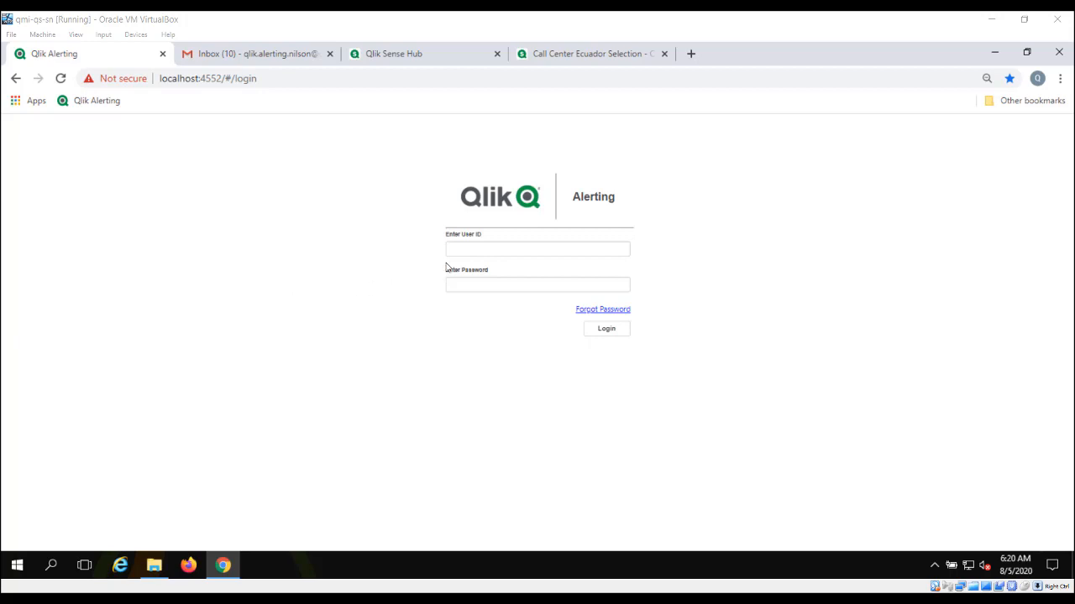
Step: Sign in to Qlik Alerting with the admin user ID and password
click(512, 249)
click(511, 249)
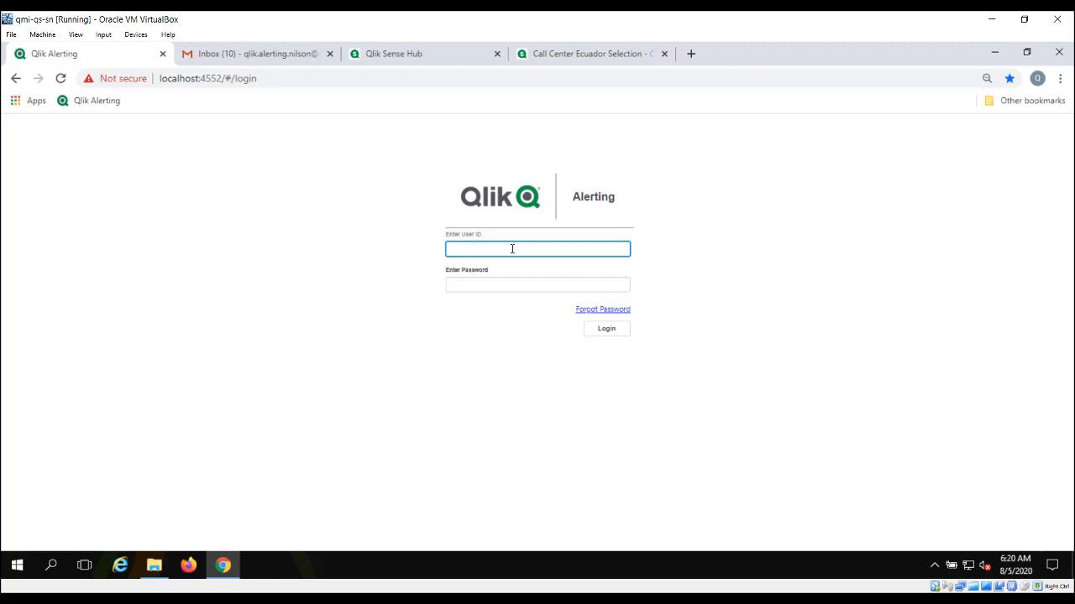
text(vagrant)
key(Tab)
text(vagr)
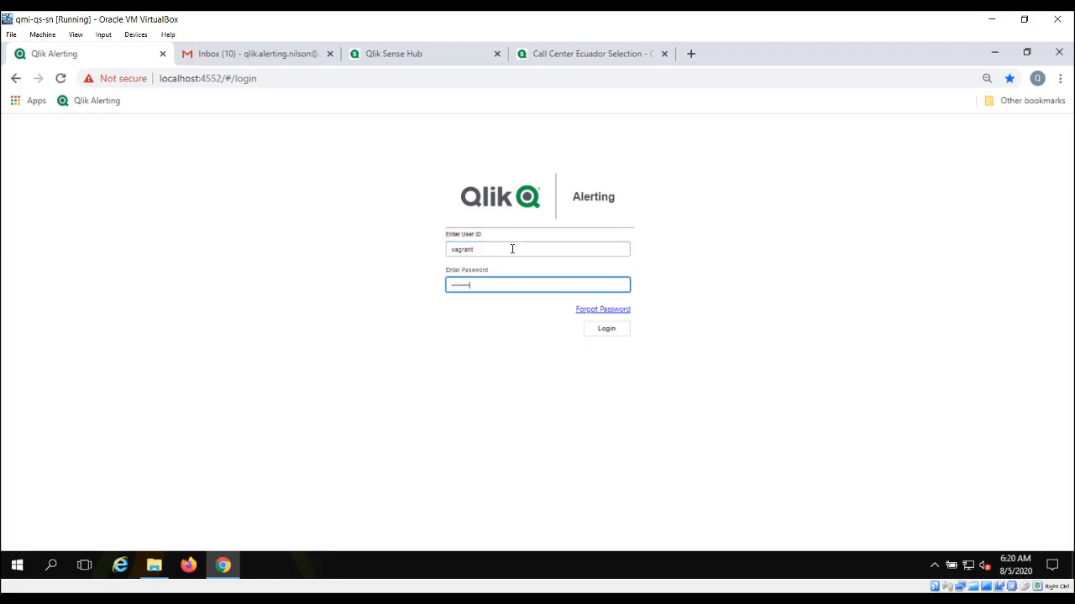
click(612, 331)
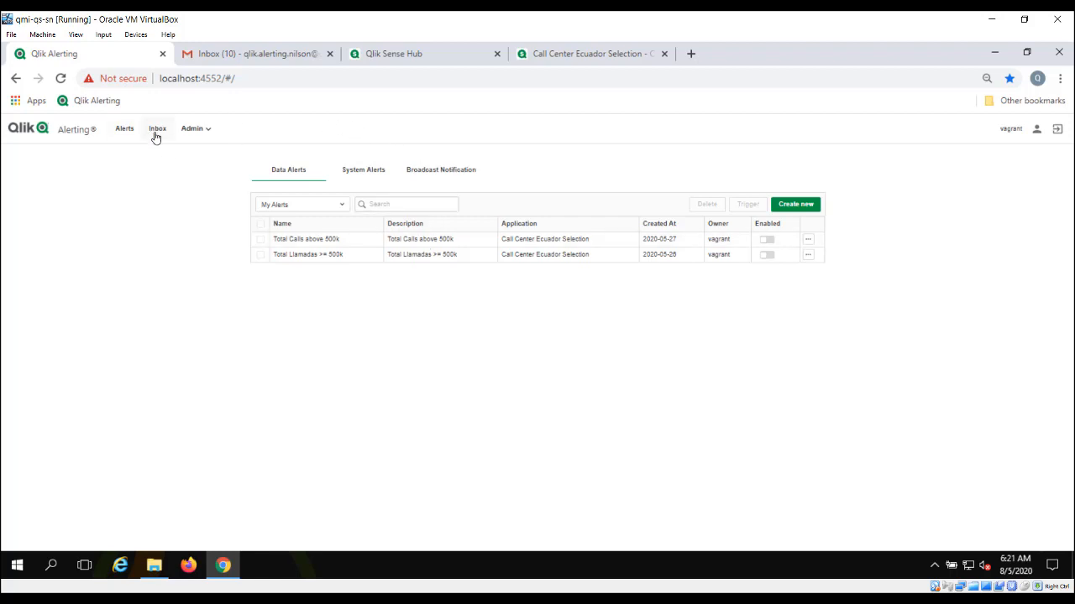
Step: Open Admin > User Management > Users to list the three enabled QMI-QS-SN users
click(202, 132)
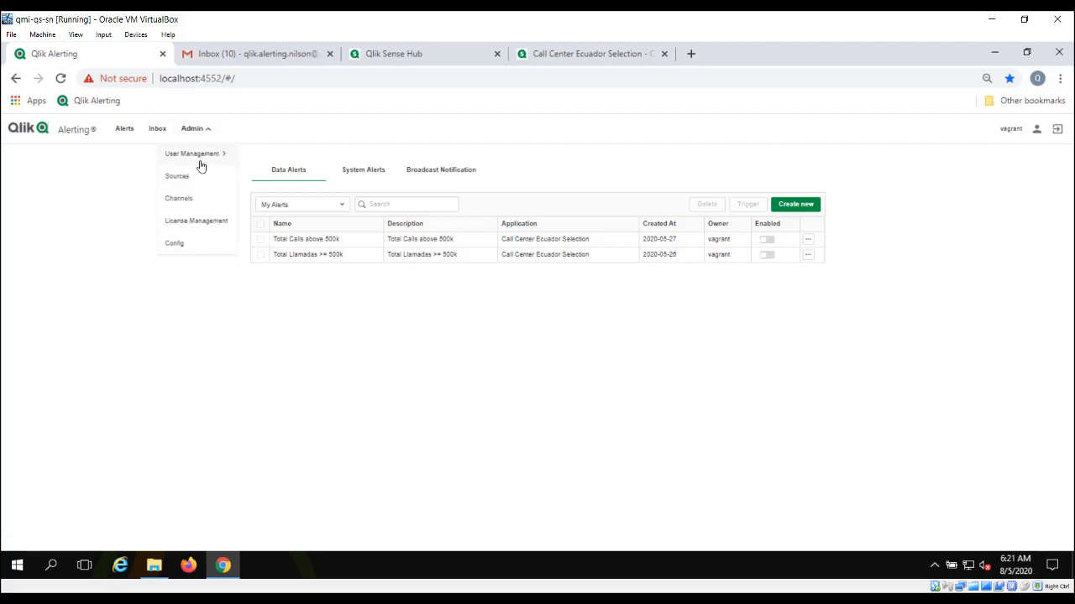
click(199, 155)
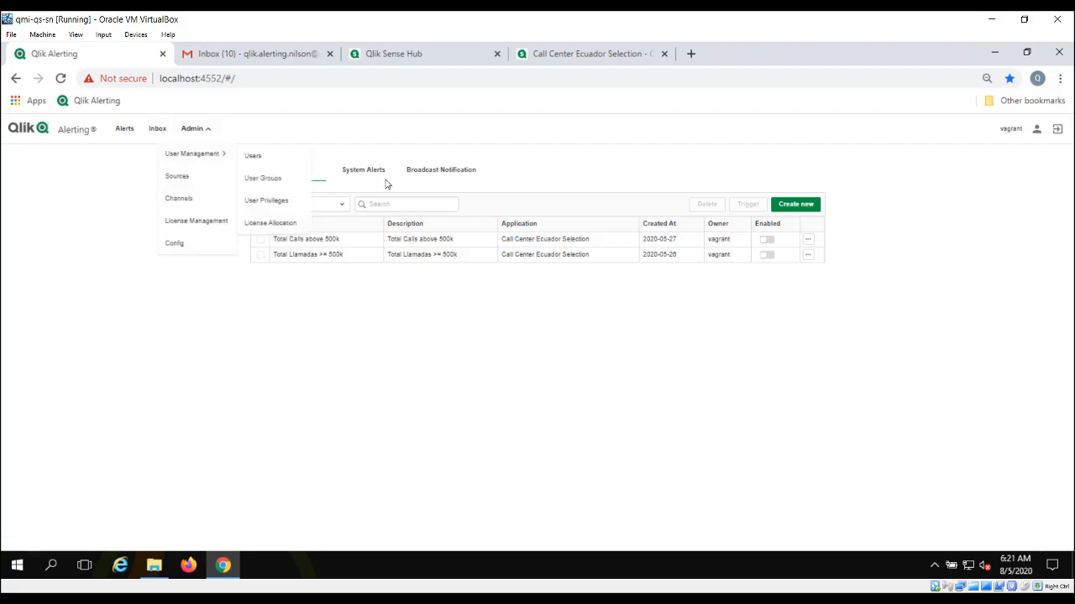
click(254, 157)
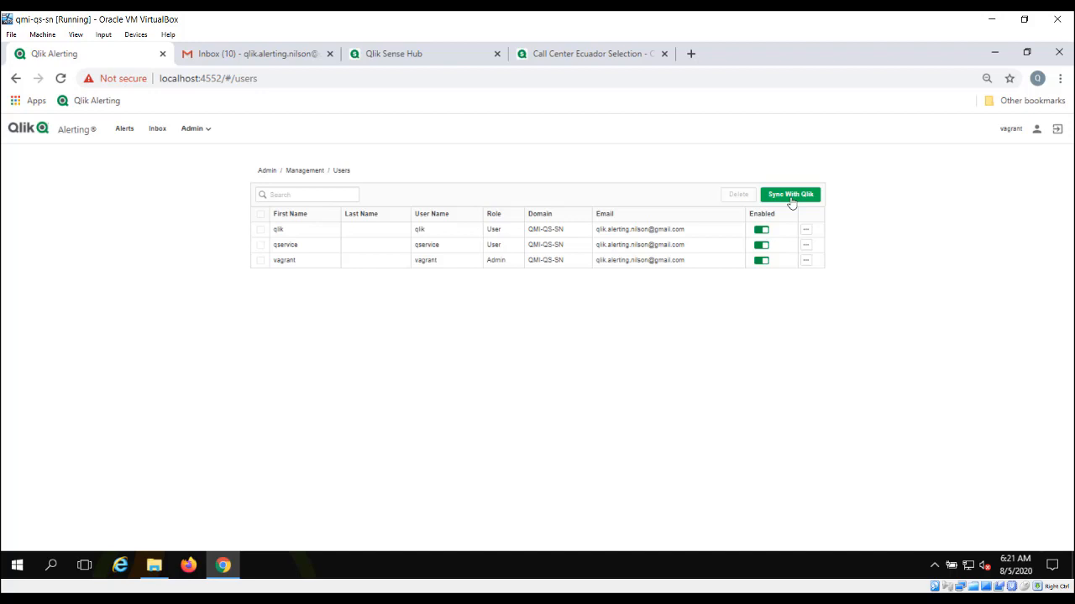
click(189, 130)
mouse_move(192, 156)
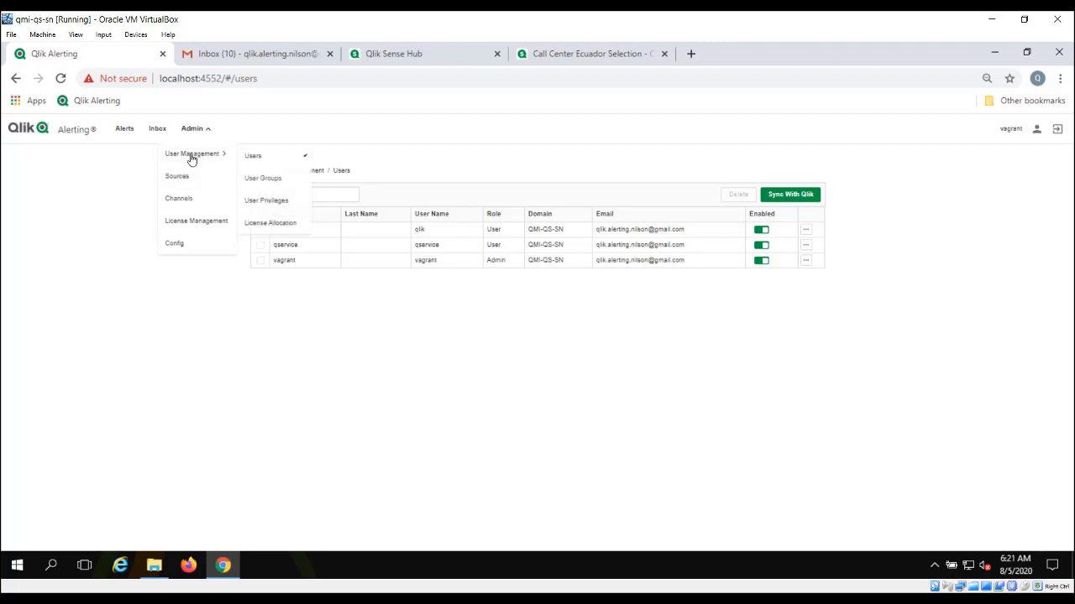
Step: Inspect the Standard license allocation, with all three users assigned, then go to Sources
click(270, 223)
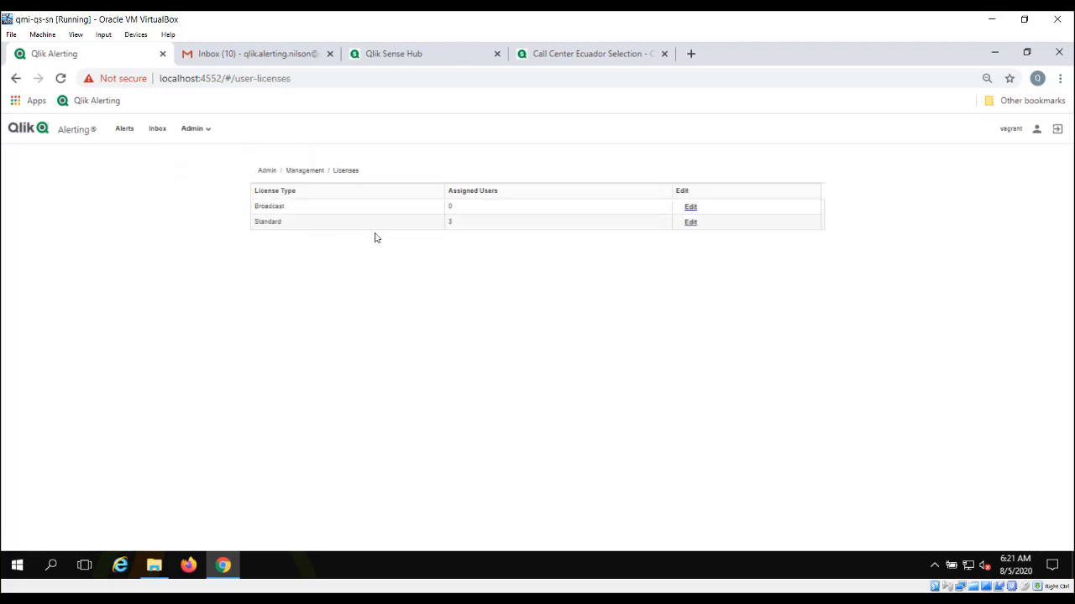
click(690, 223)
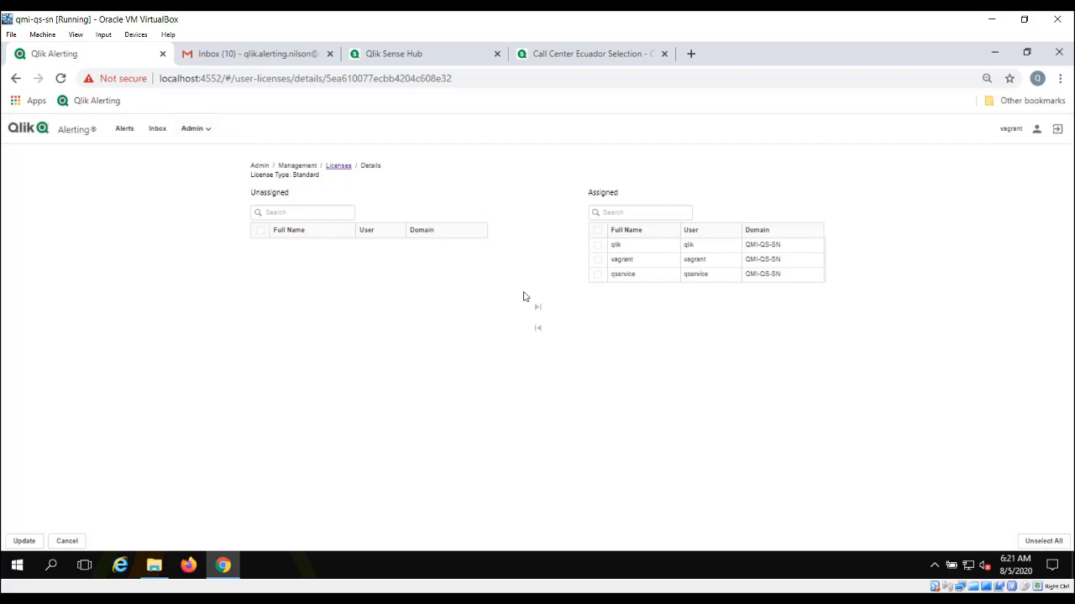
click(212, 133)
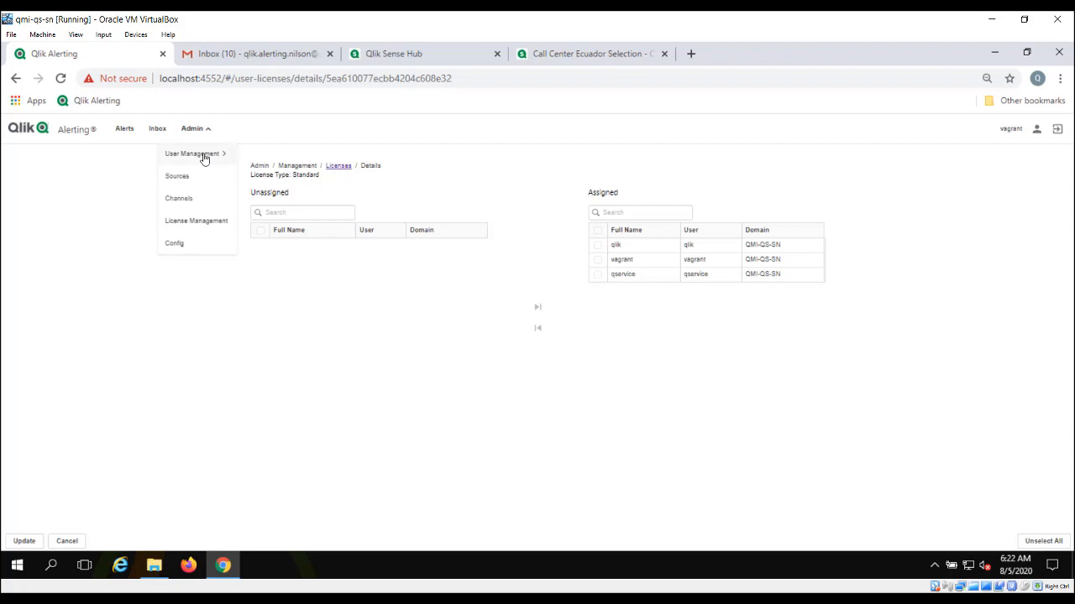
click(203, 158)
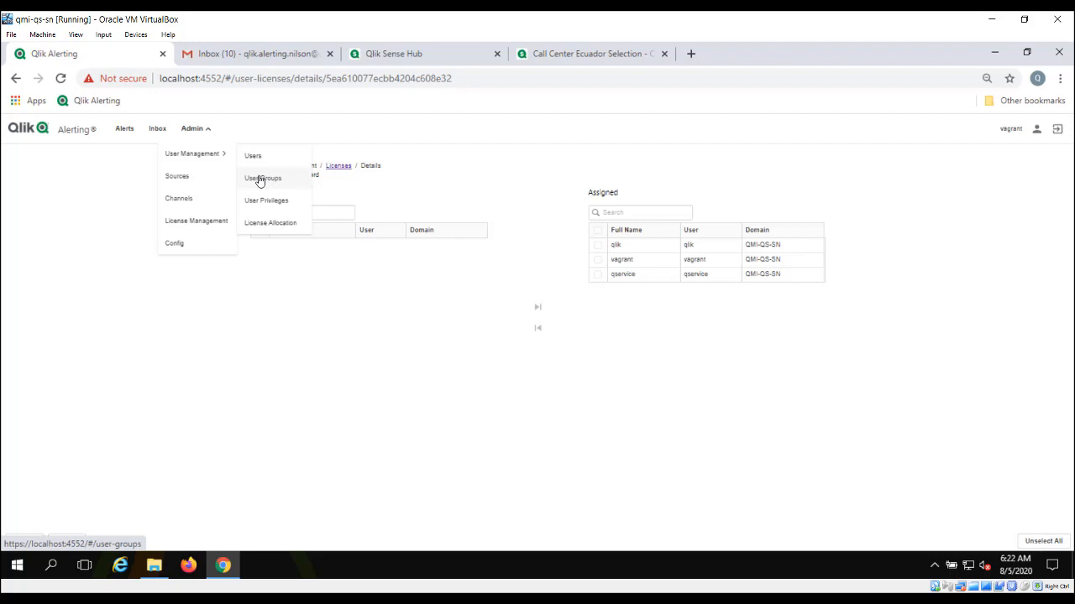
click(180, 178)
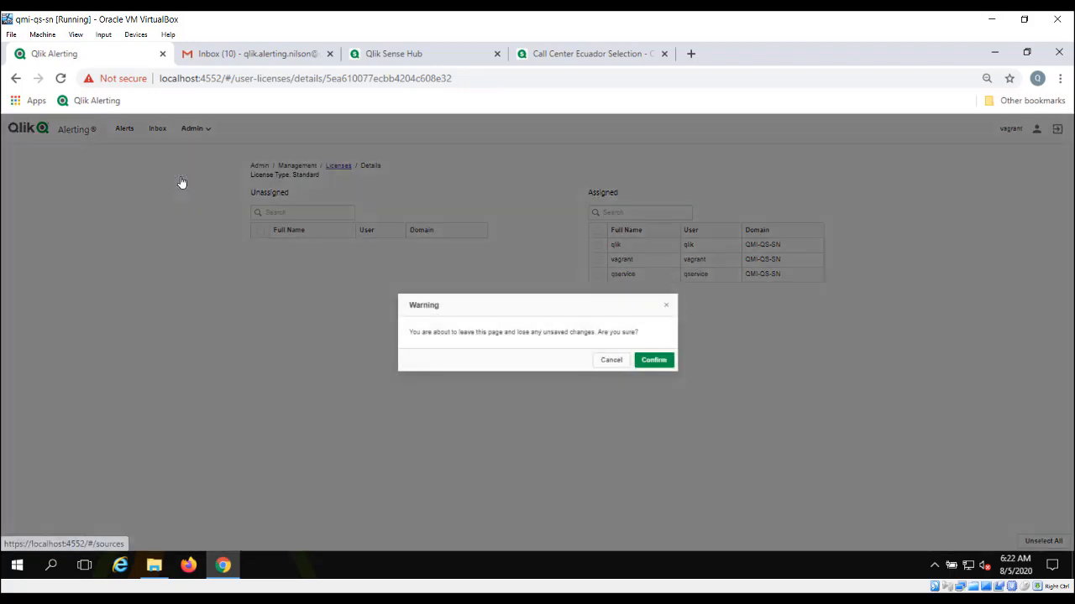
Step: Discard license changes, review server Config, then the smtp.gmail.com port 587 TLS email channel
click(644, 362)
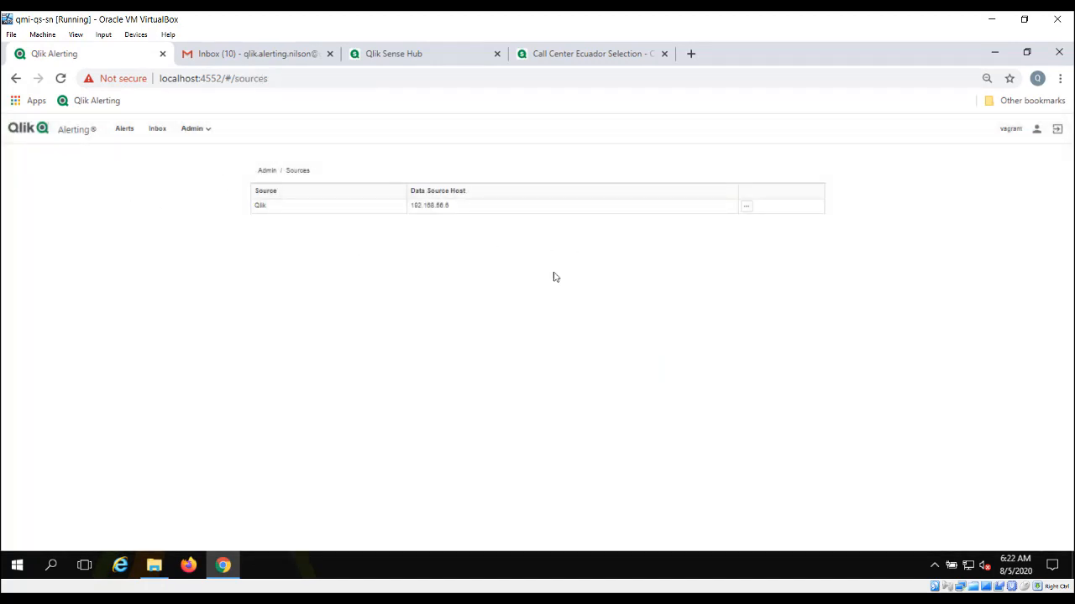
click(205, 130)
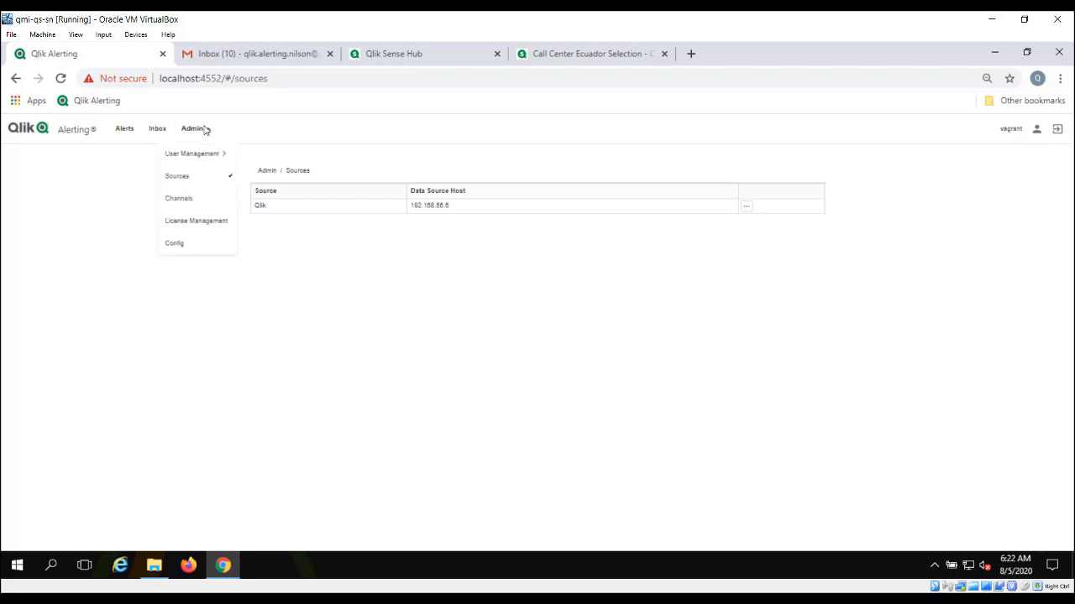
click(182, 243)
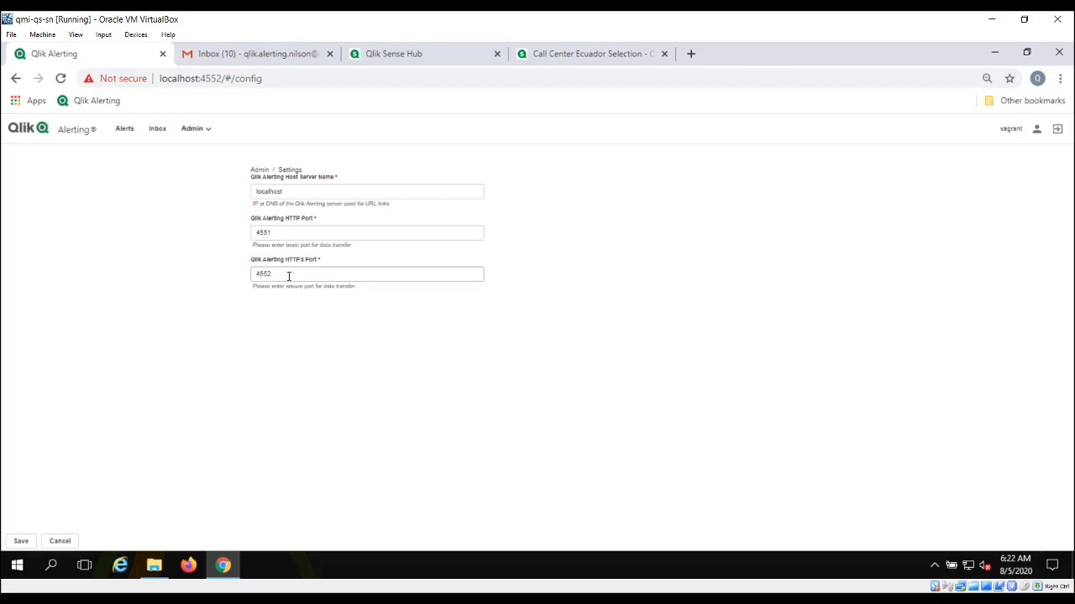
click(210, 132)
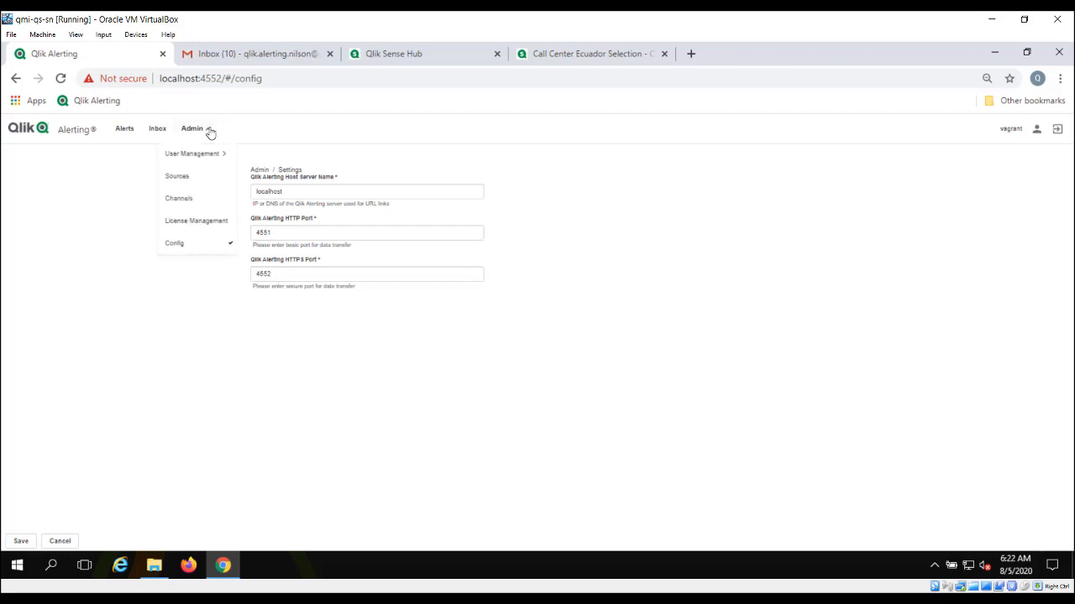
click(185, 201)
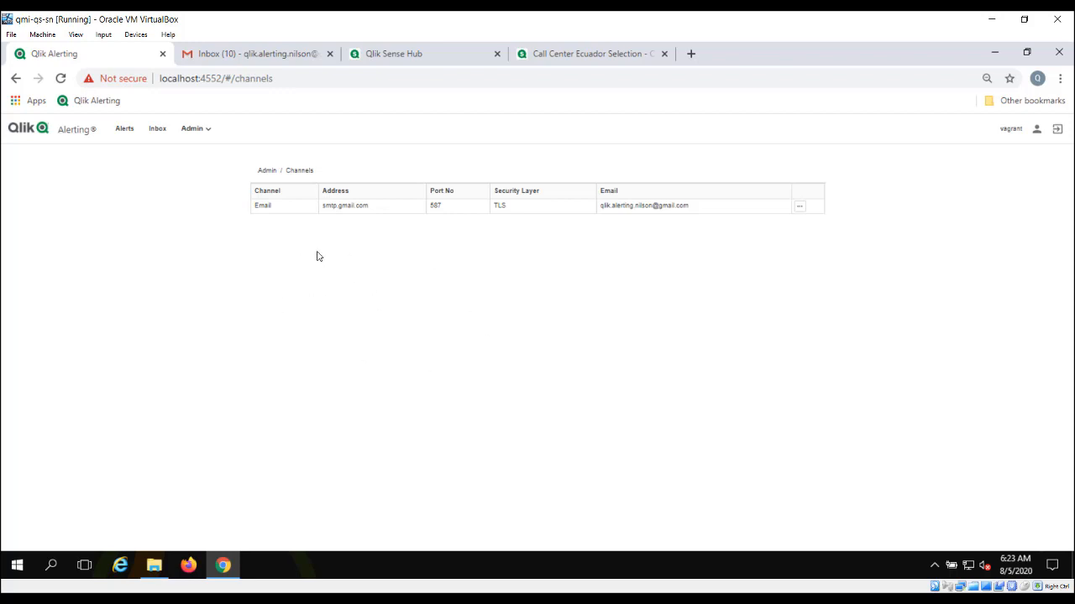
Step: Review the Inbox and the successful CC Reload Task system alert, then return to Data Alerts
click(155, 131)
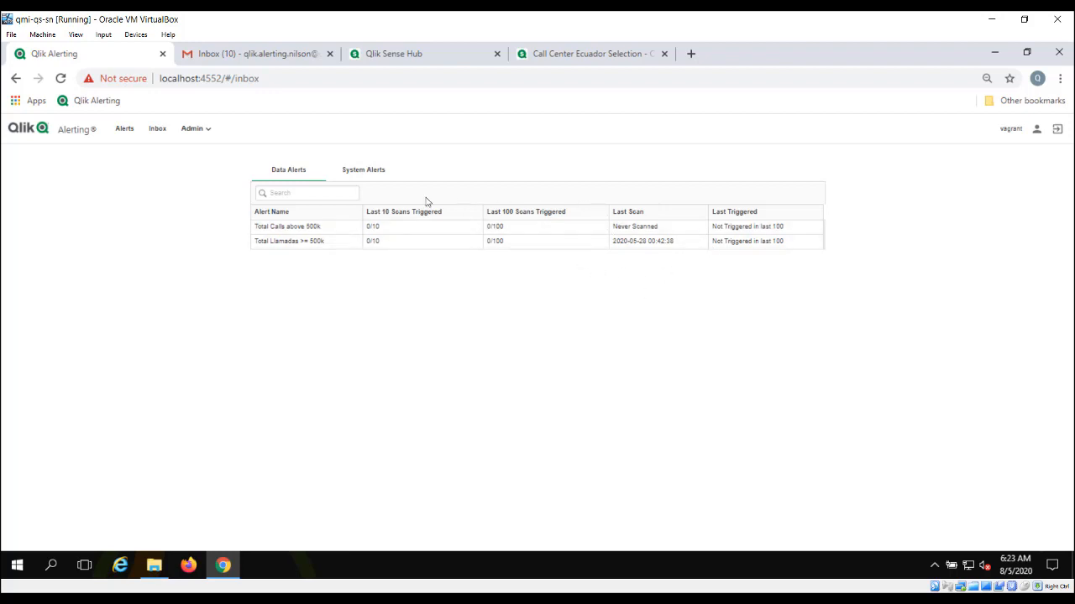
click(362, 175)
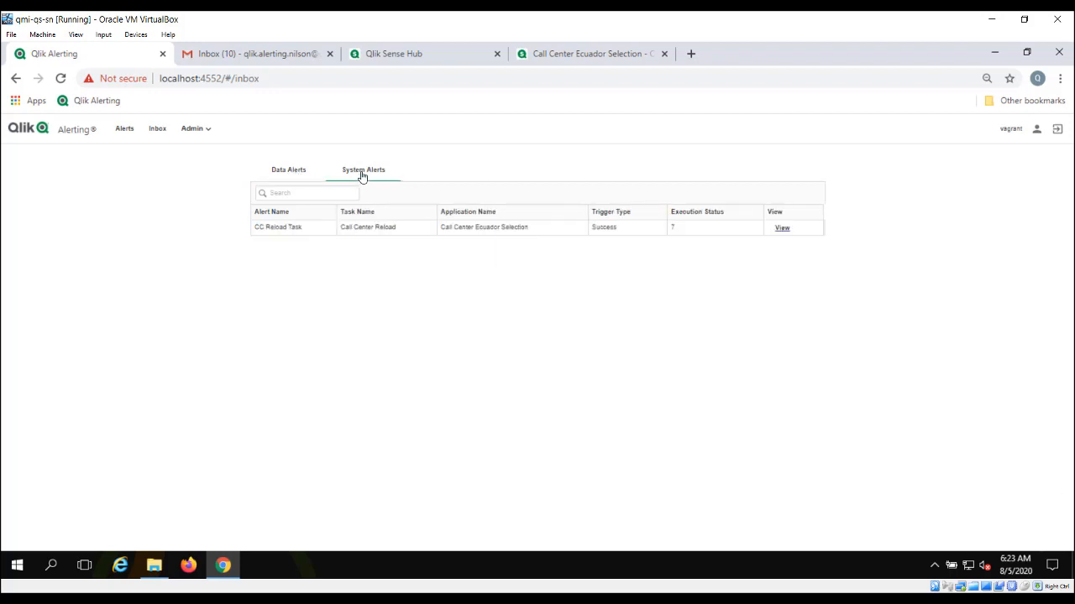
click(120, 128)
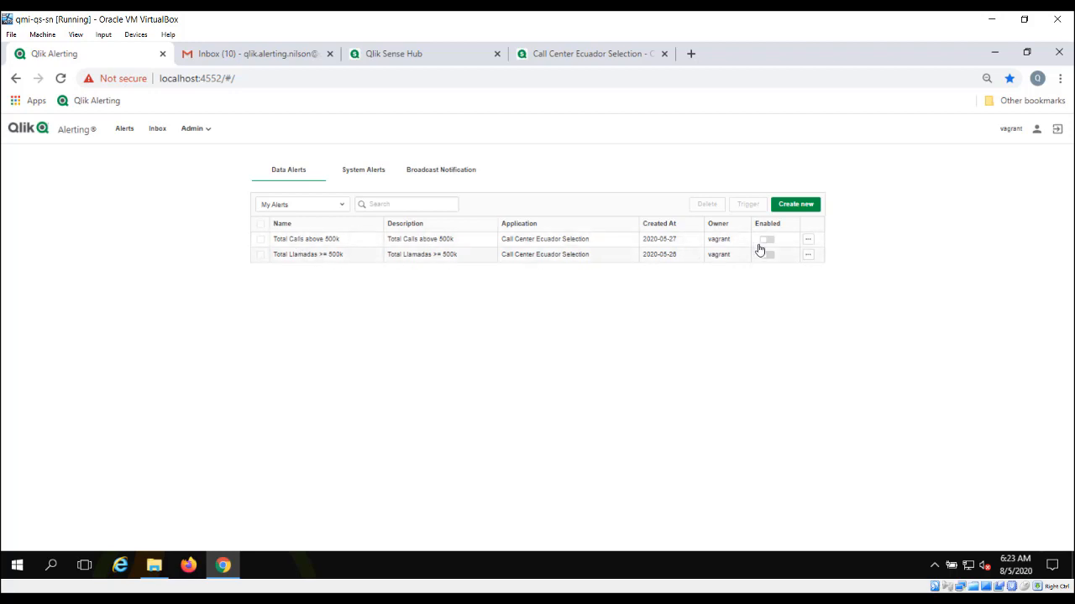
Step: Create a new data alert named 'Total Llamadas > 500000' with description 'Total Llamadas'
click(790, 207)
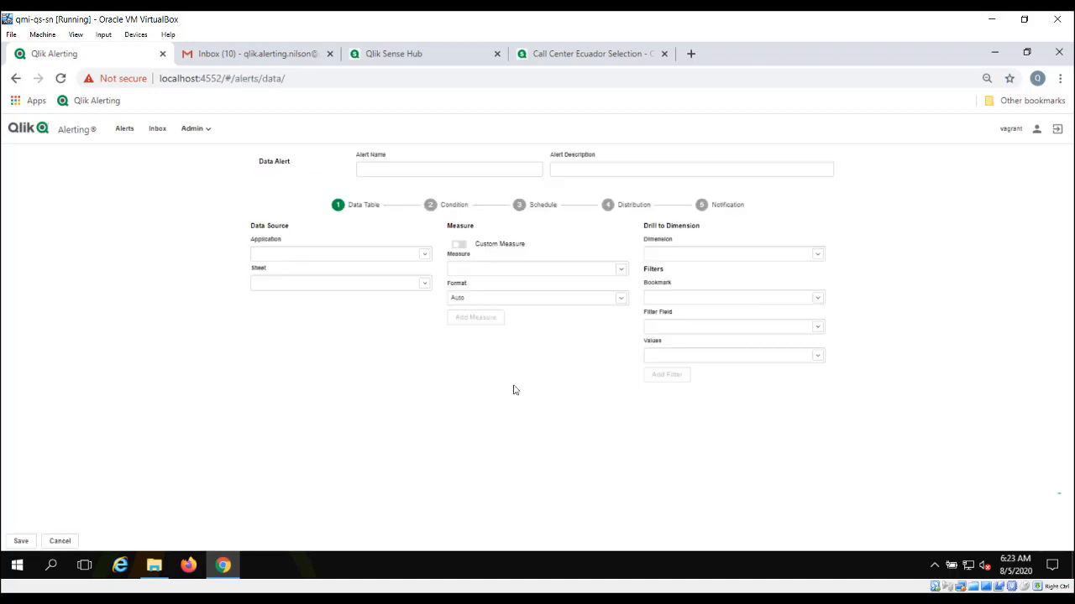
click(392, 168)
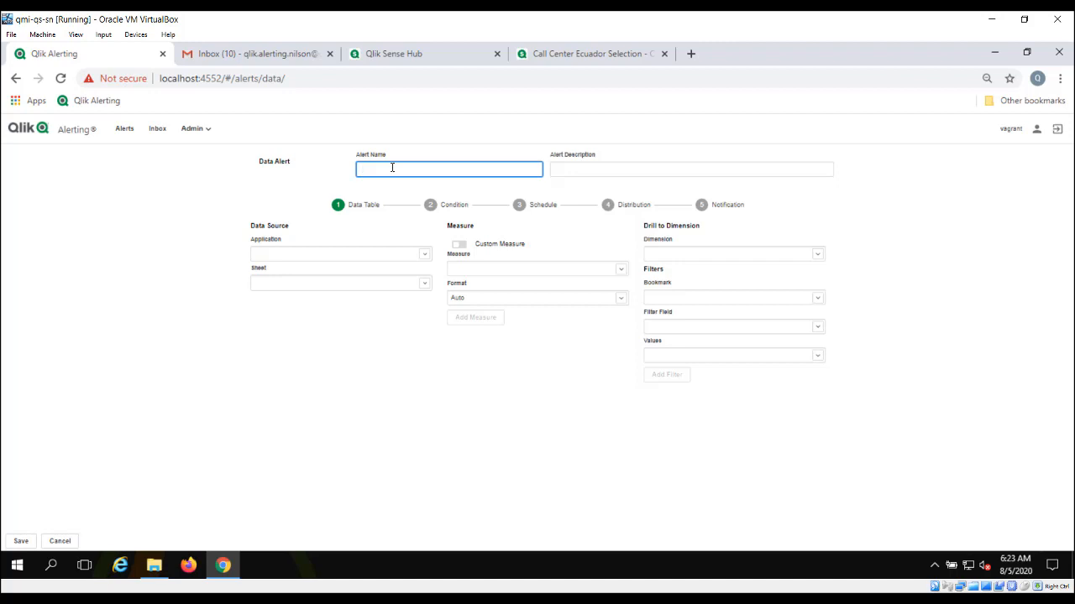
text(Total Llamadas)
text(> 500000)
click(595, 170)
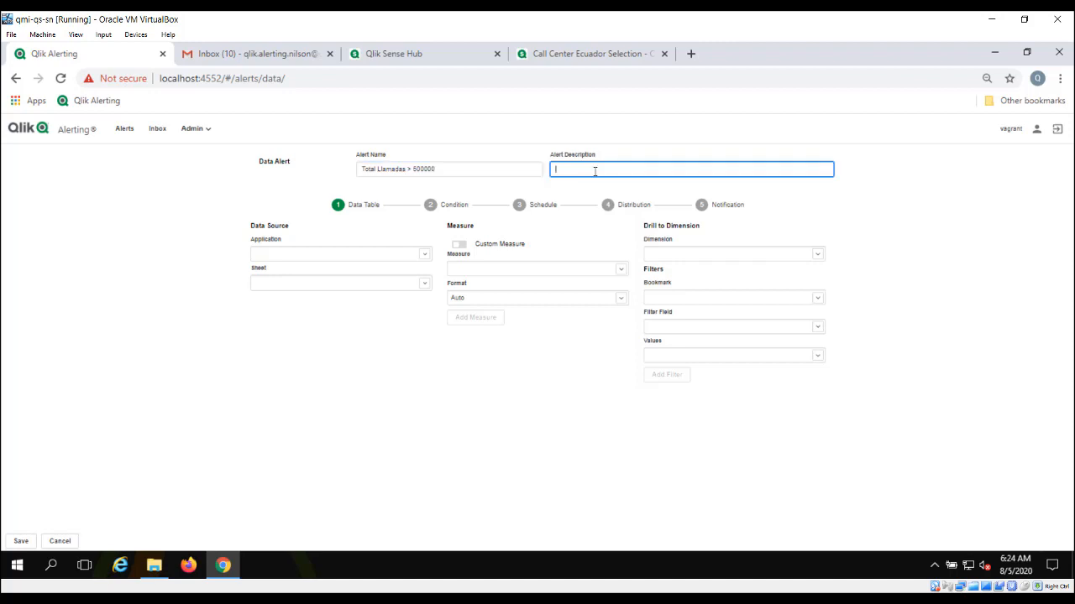
text(Total Llamadas)
click(425, 256)
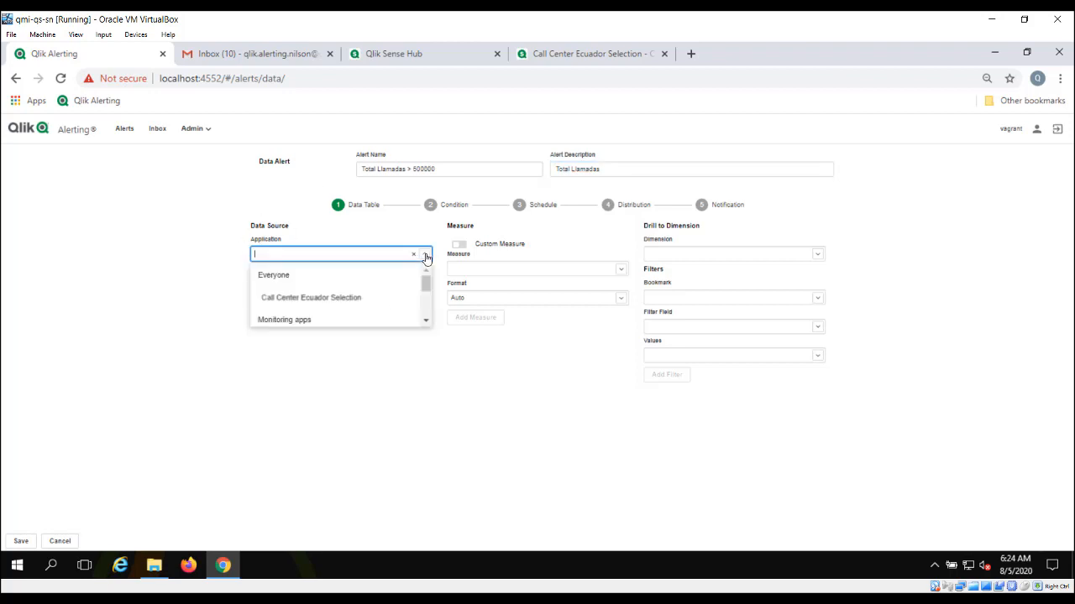
Step: Use the Call Center Ecuador Selection app and add measure Total Llamadas with Auto format
click(294, 302)
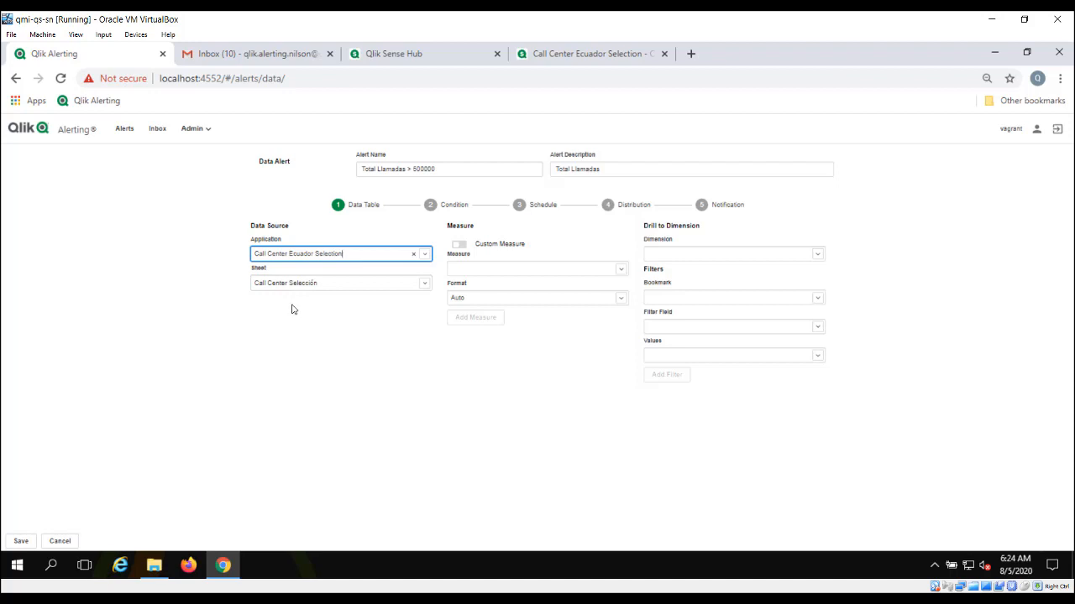
click(620, 273)
click(496, 291)
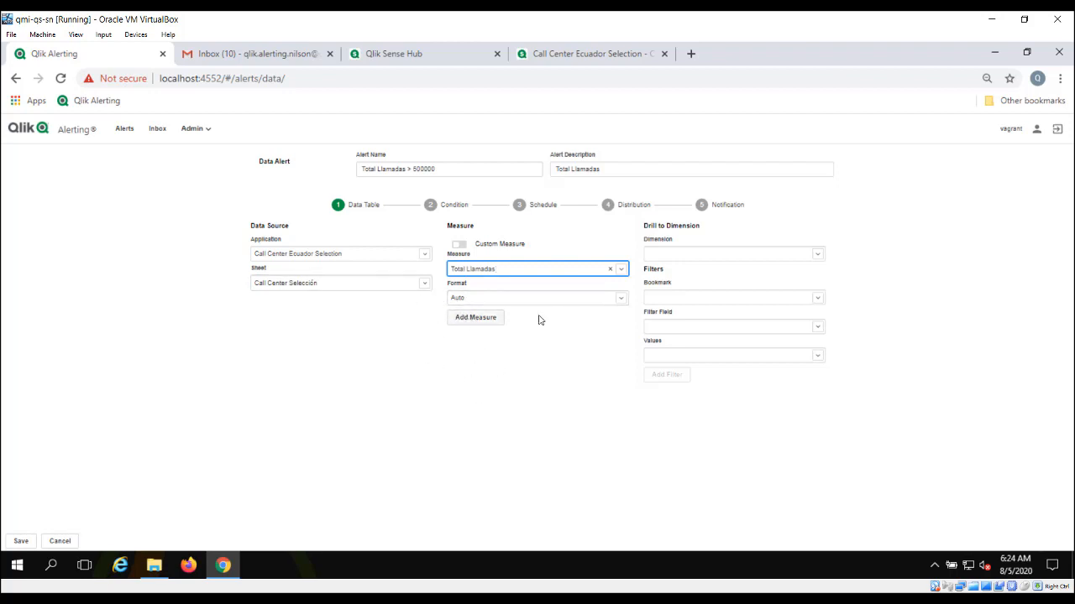
click(621, 298)
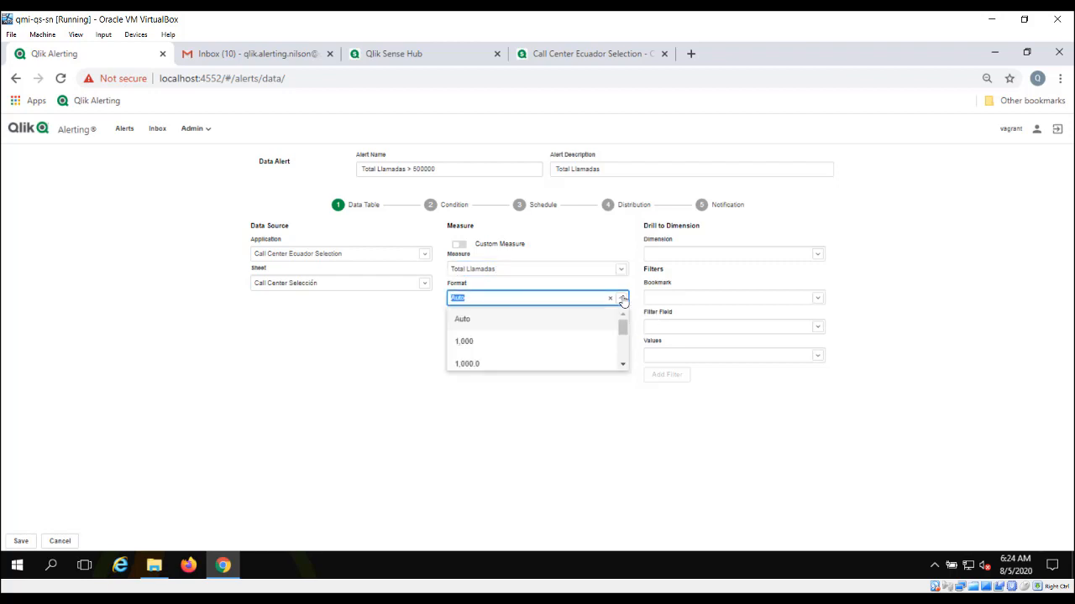
click(622, 300)
click(482, 320)
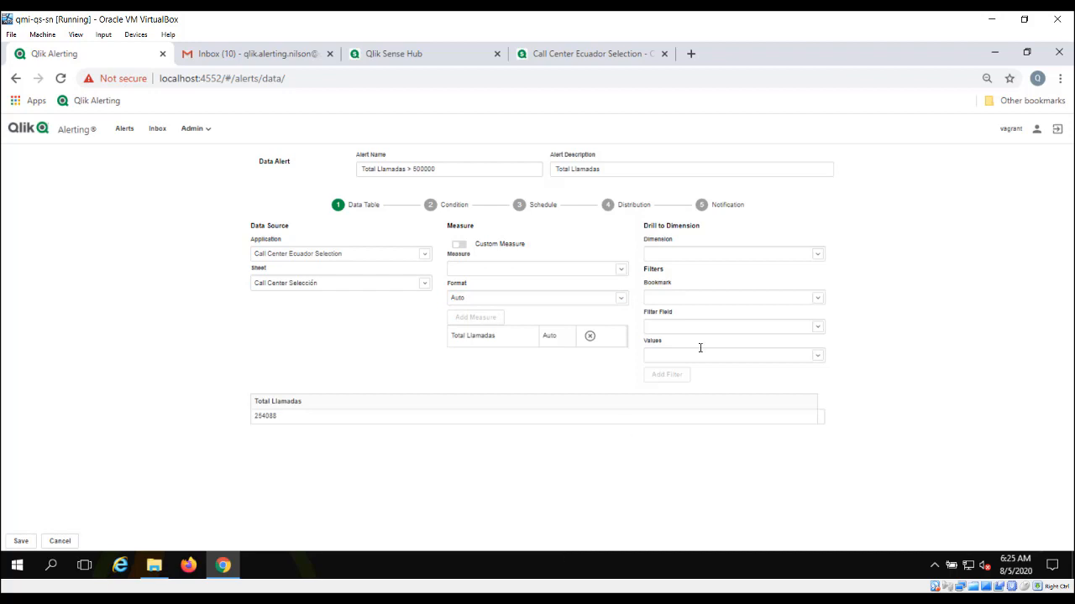
click(820, 258)
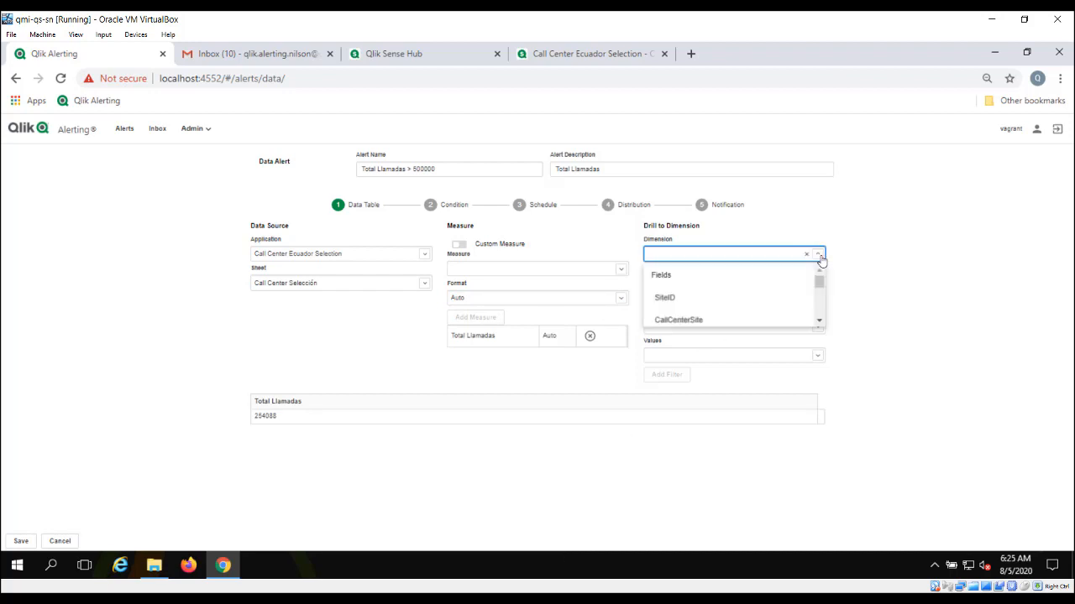
click(820, 257)
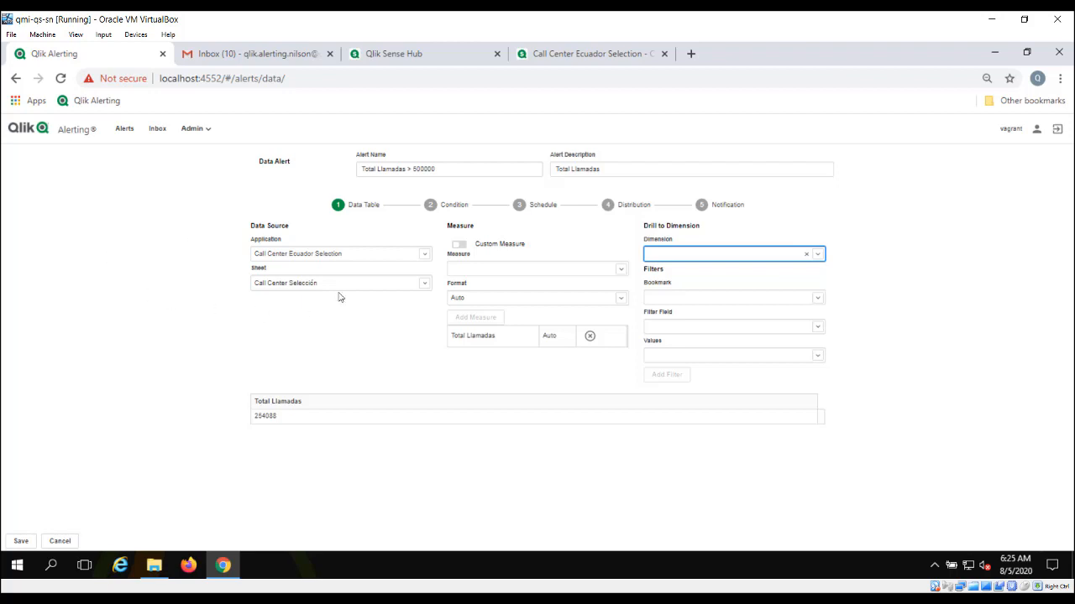
click(429, 205)
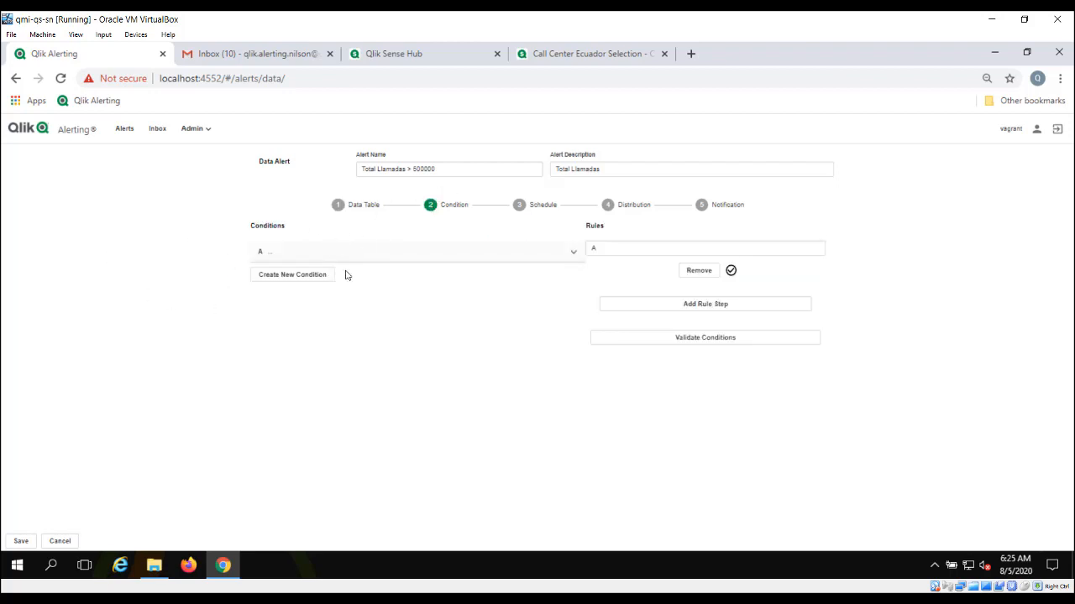
Step: Add an extra condition B, then delete it, leaving only condition A
click(297, 277)
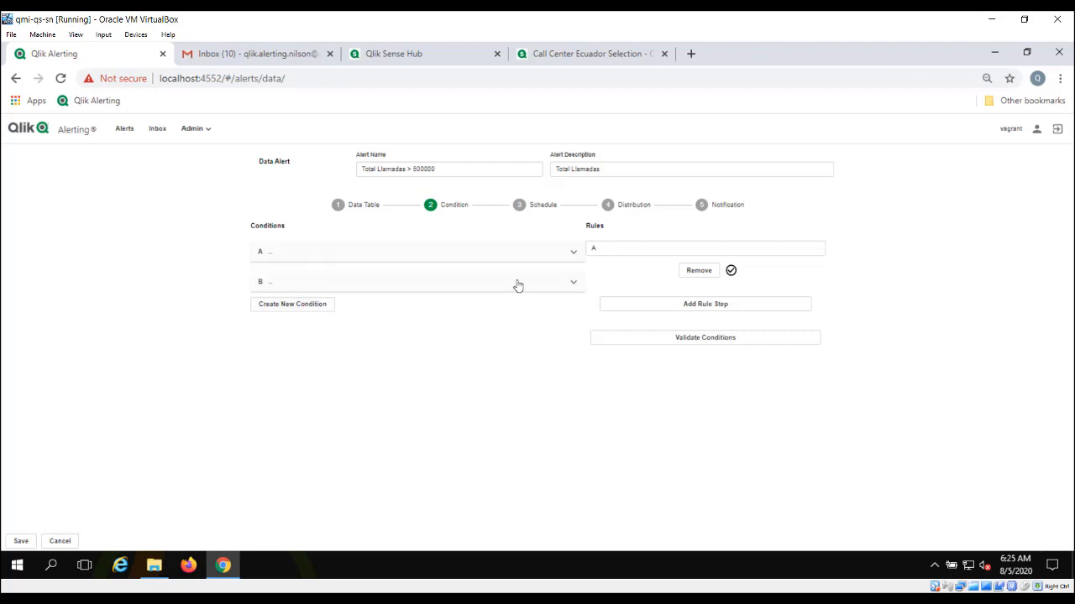
click(574, 254)
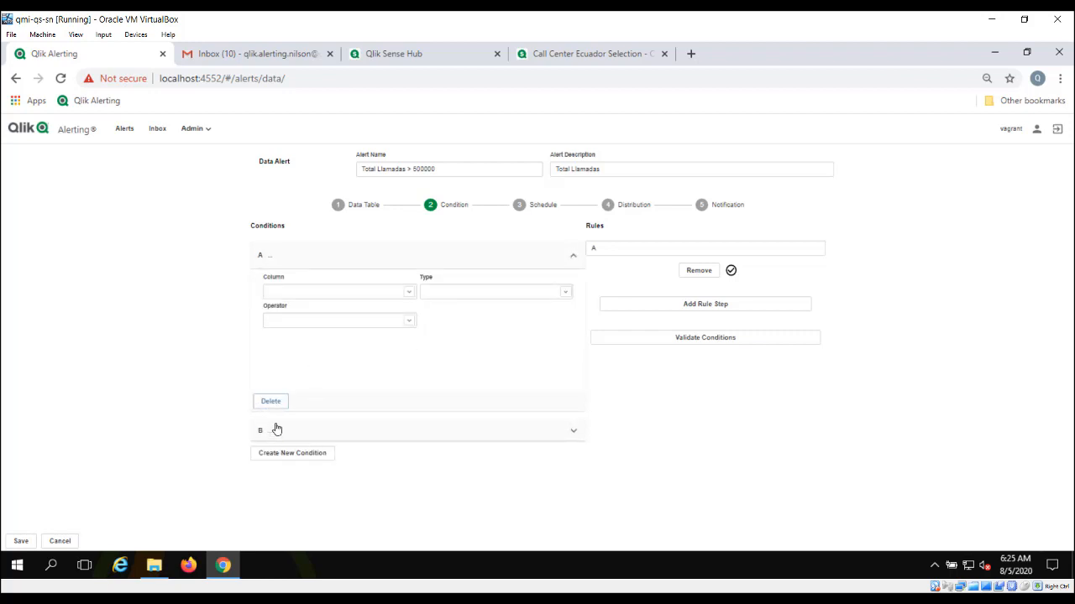
click(572, 434)
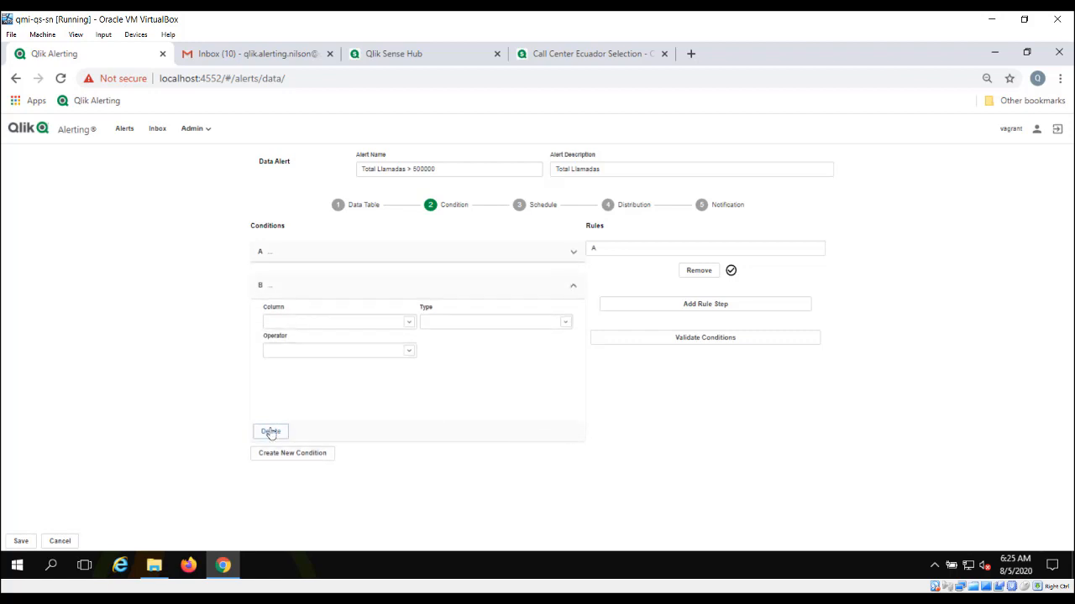
click(270, 432)
click(574, 252)
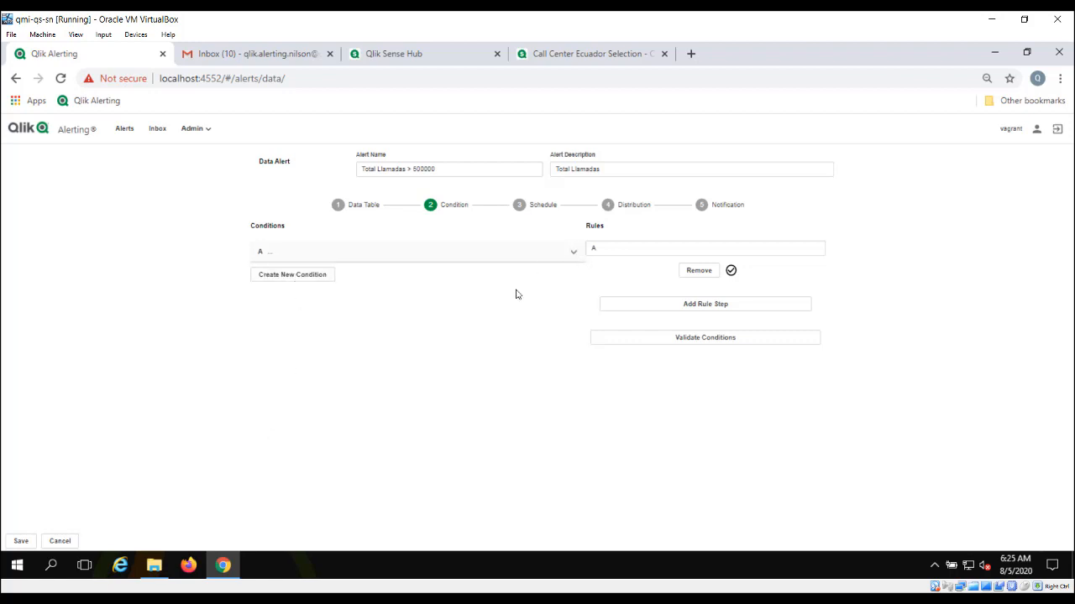
Step: Set condition A to Total Llamadas, Manual Value, Greater than 500000
click(408, 292)
click(340, 317)
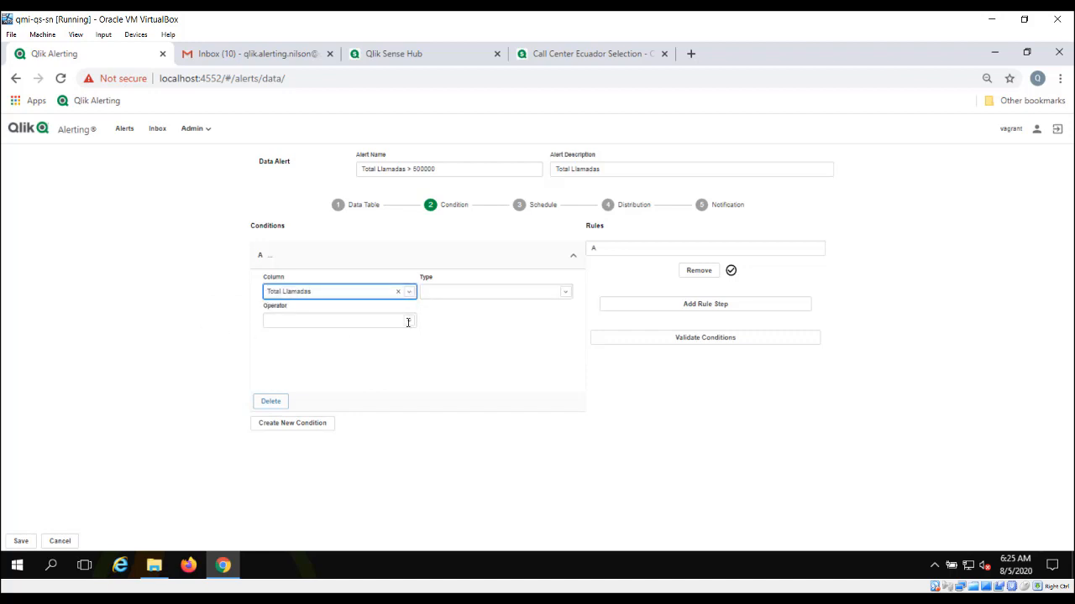
click(566, 293)
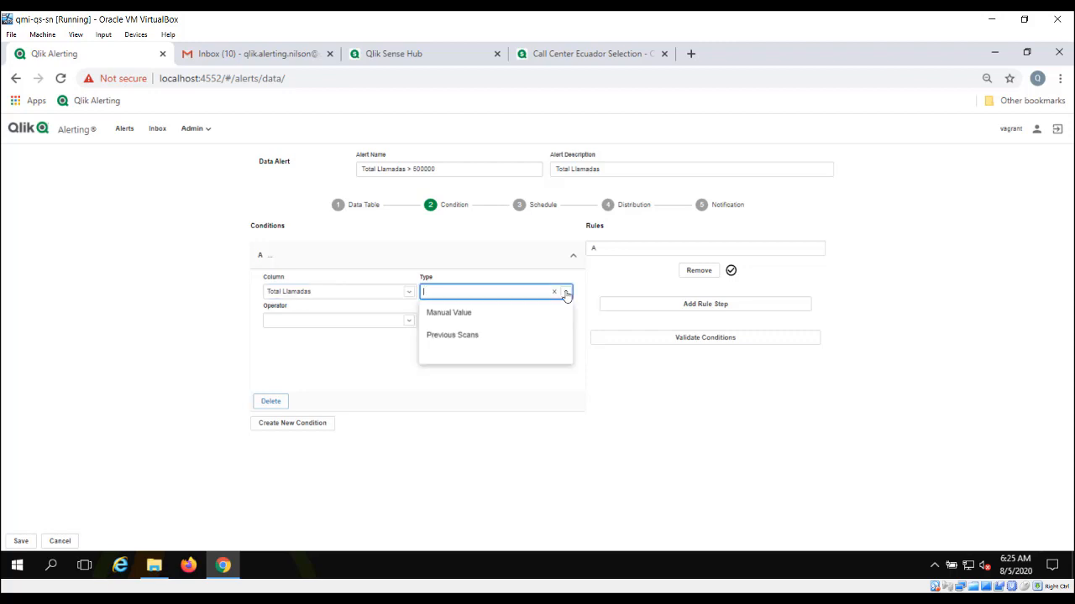
click(445, 314)
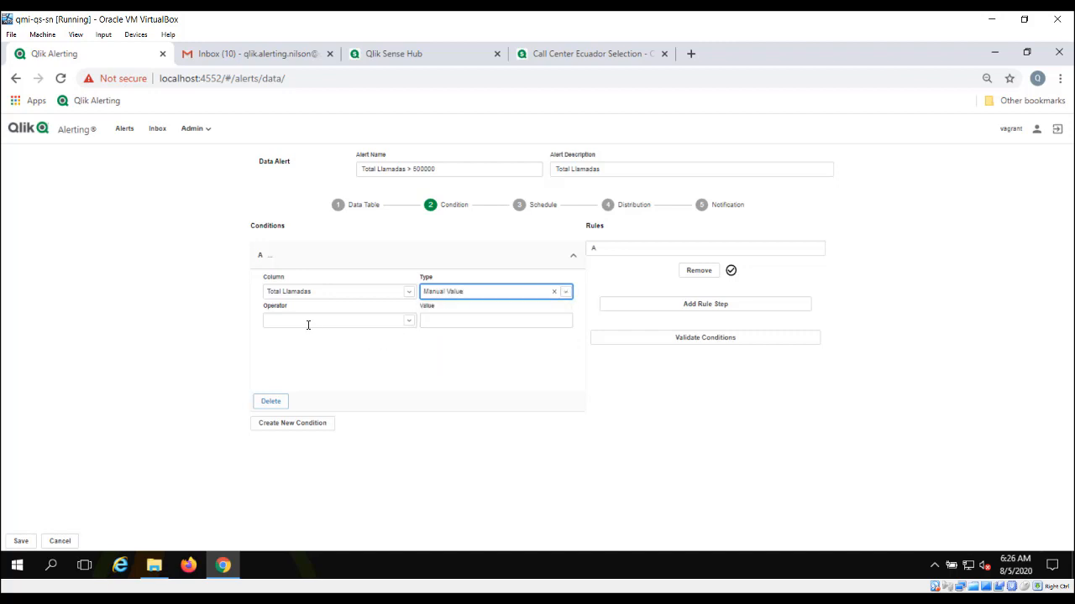
click(408, 321)
click(296, 346)
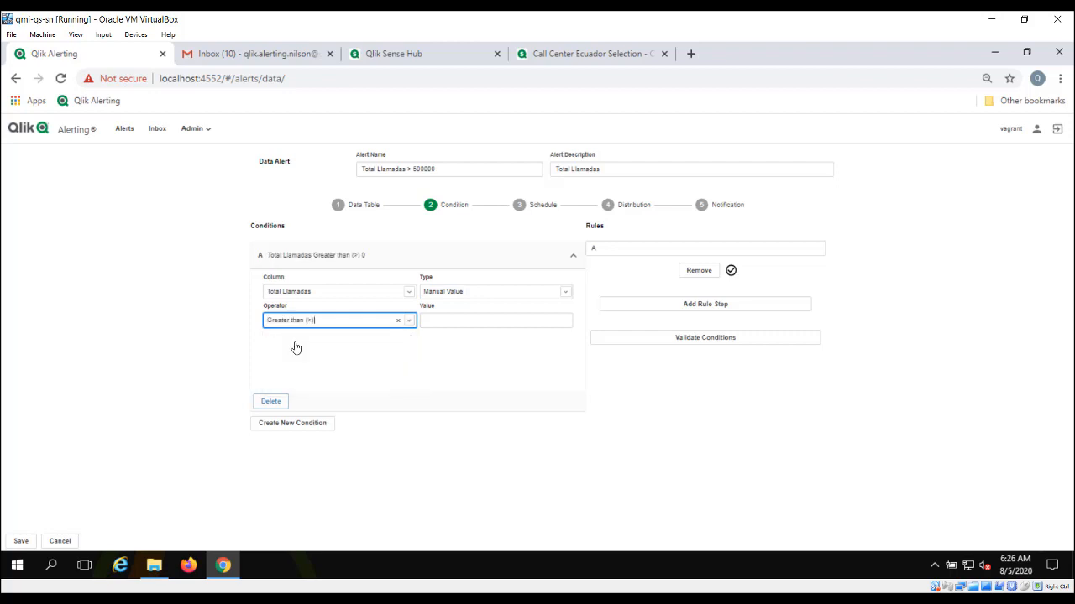
click(450, 322)
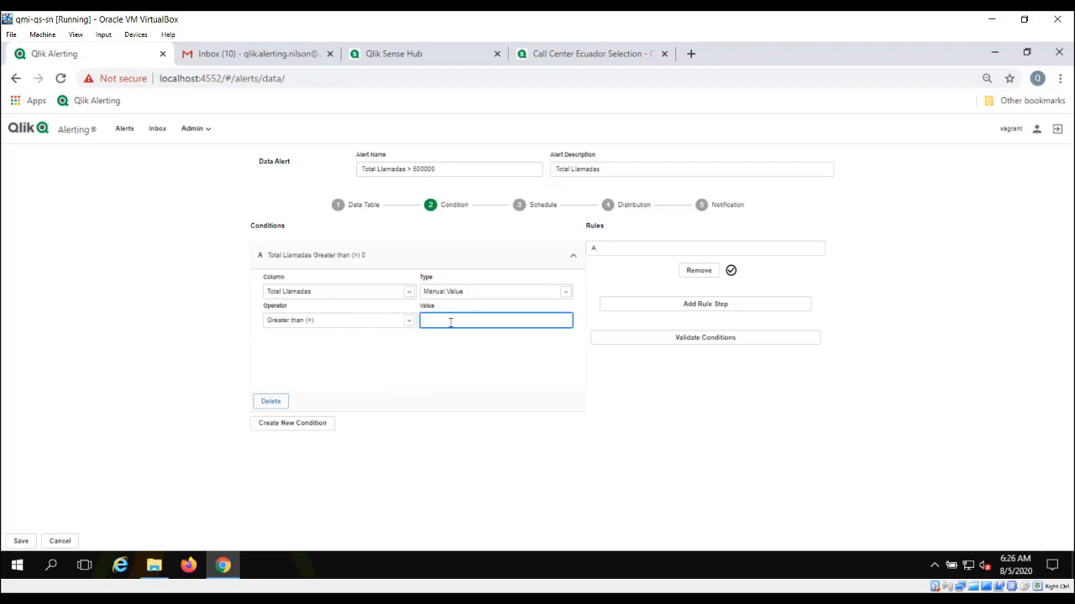
text(500000)
click(519, 207)
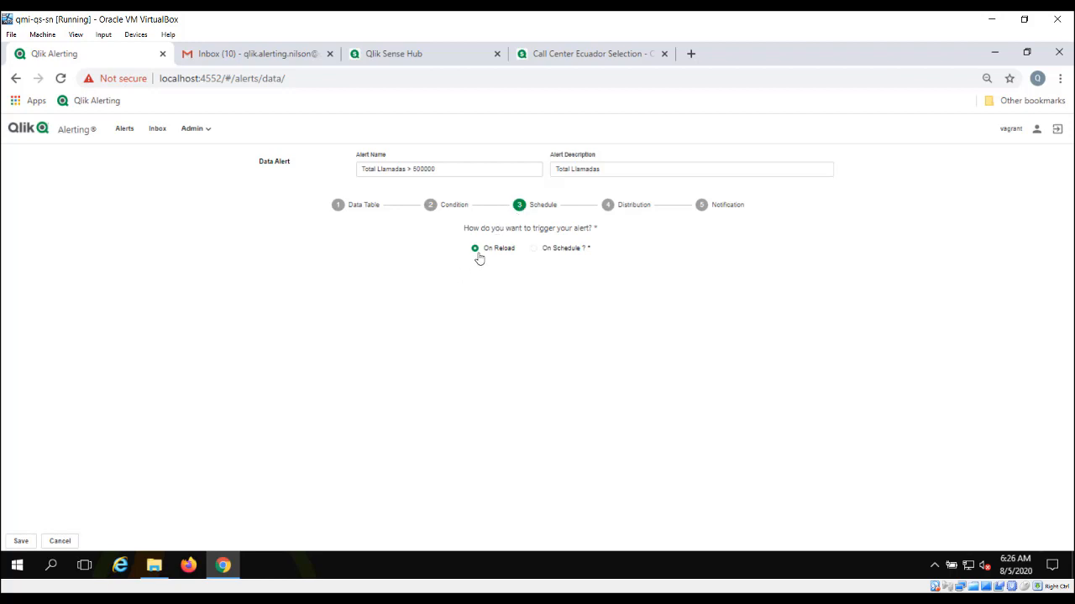
click(535, 252)
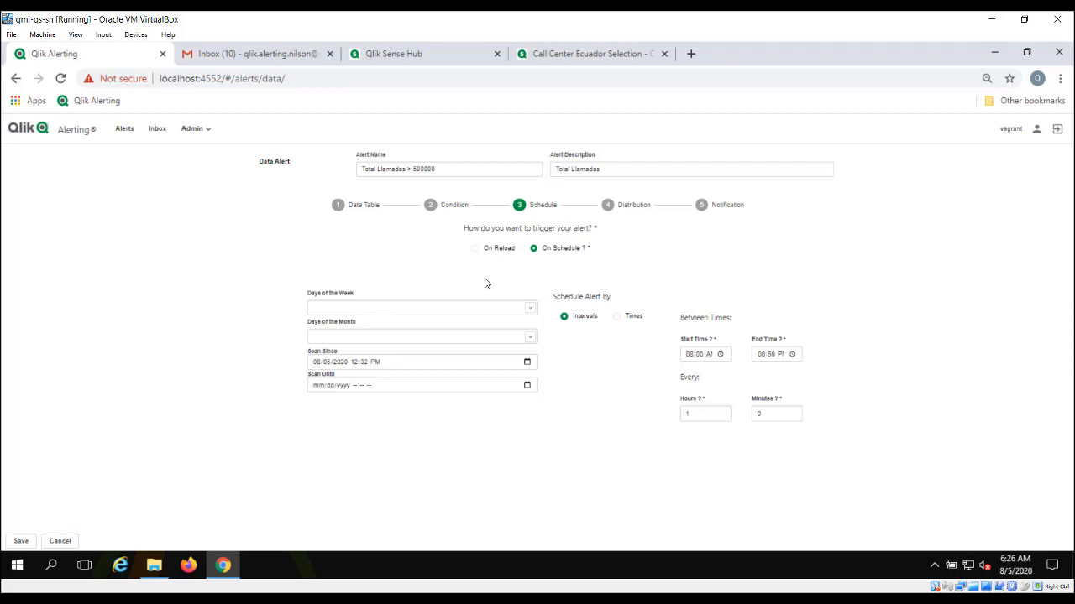
click(474, 249)
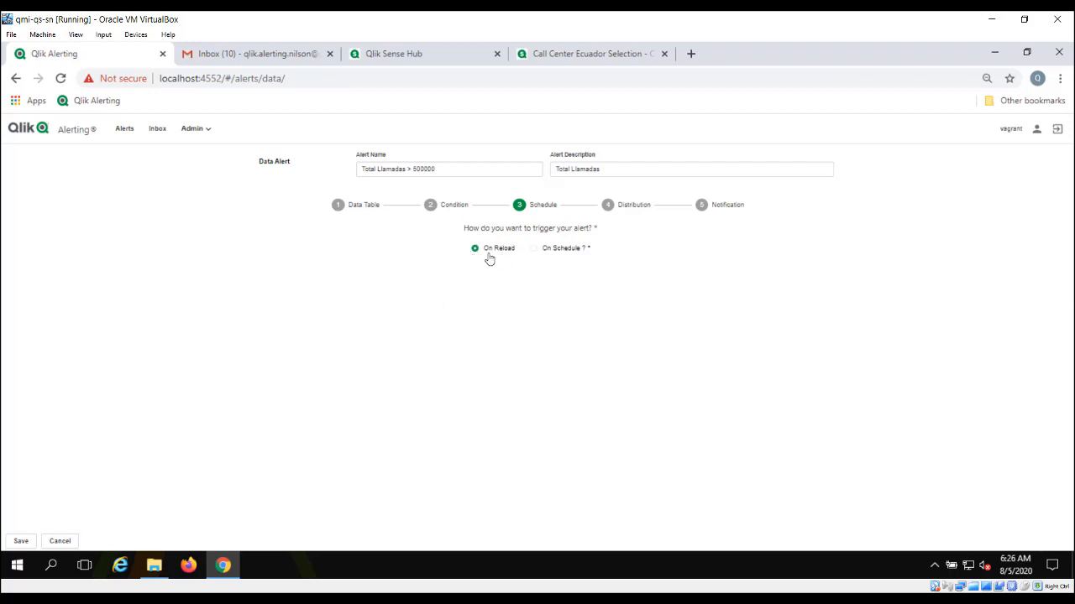
click(608, 207)
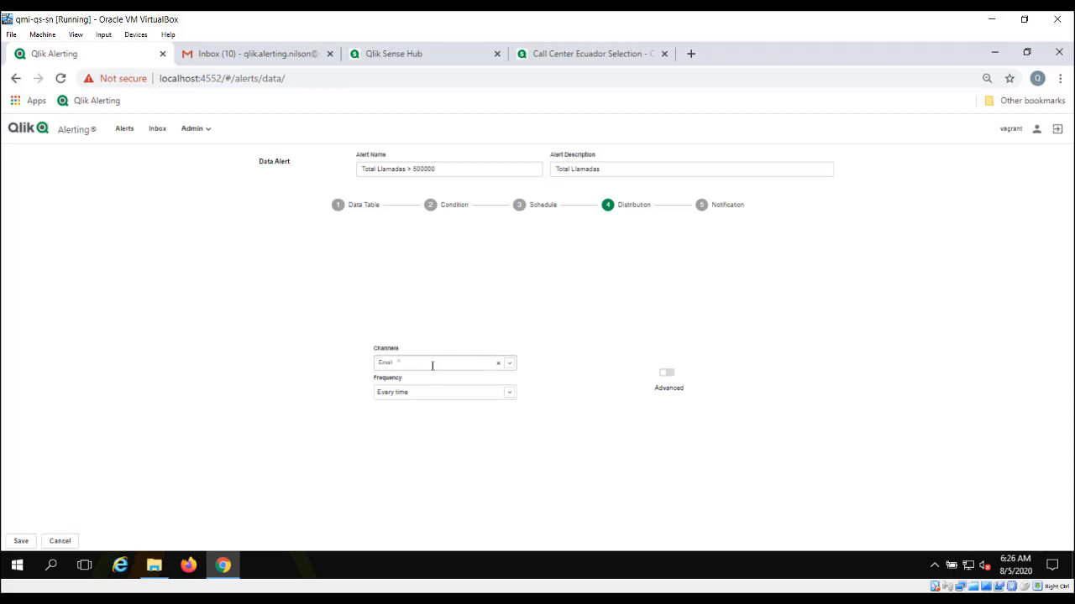
Step: Keep Email every time and go to the Notification step
click(702, 206)
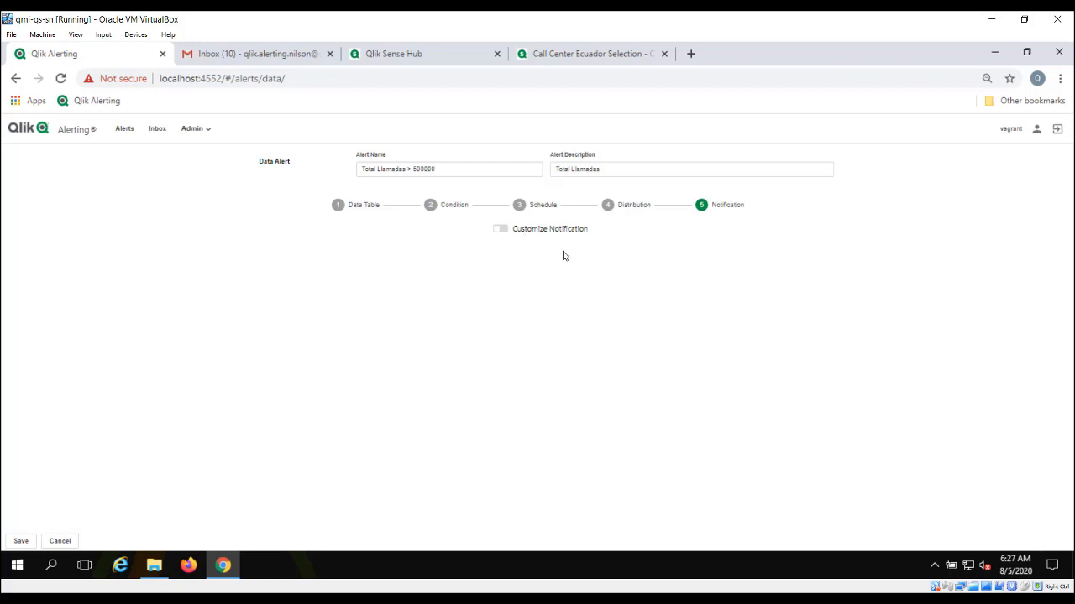
Step: Save the Total Llamadas > 500000 data alert, then switch to System Alerts
click(25, 545)
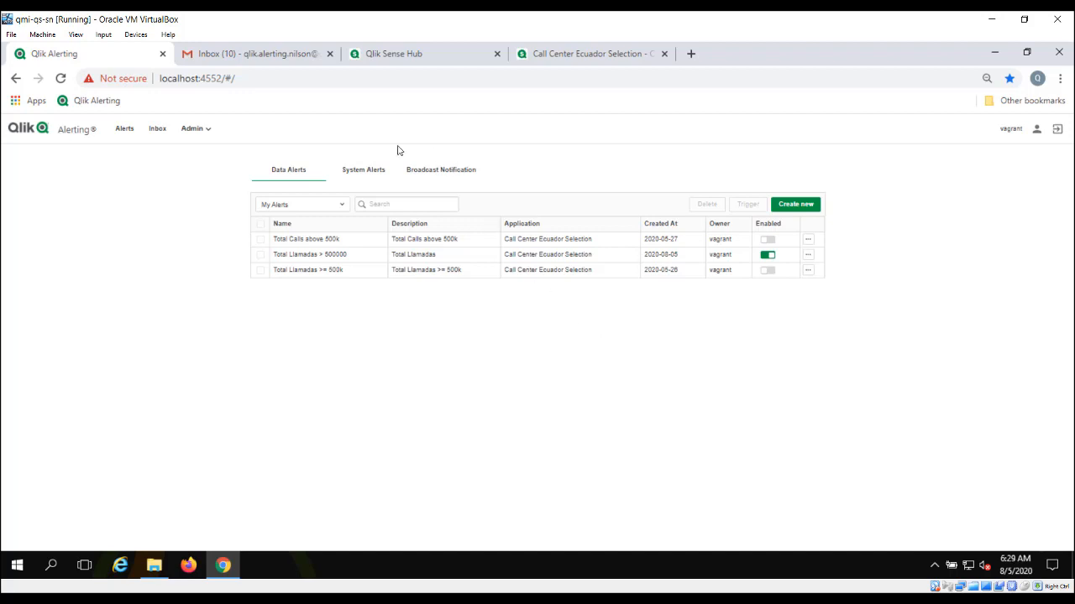
click(359, 172)
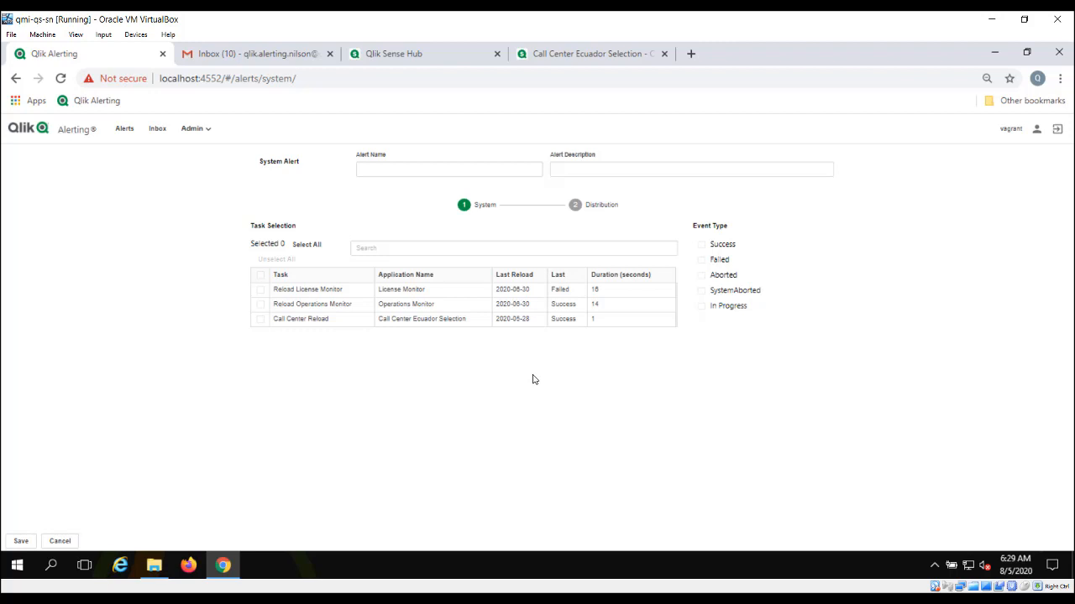
Step: Include the Call Center Reload task and name the system alert 'Nueva Recarga CC App'
click(260, 320)
click(384, 170)
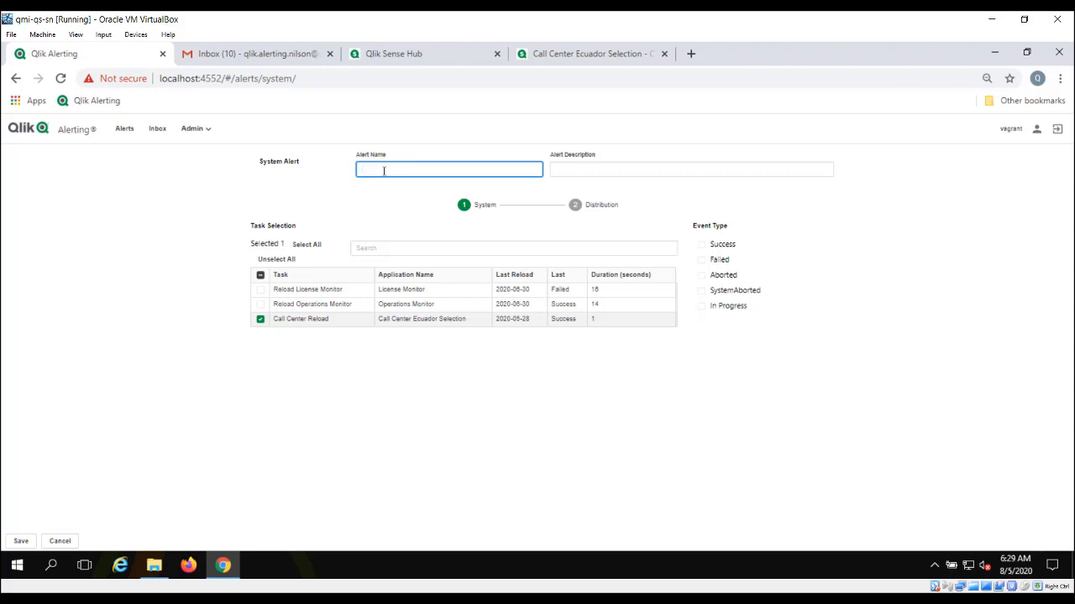
text(N)
text(ueva Reca)
text(d)
text(ga CC A)
text(pp)
Step: Watch Success, Failed, Aborted and SystemAborted event types, then save the alert
click(702, 245)
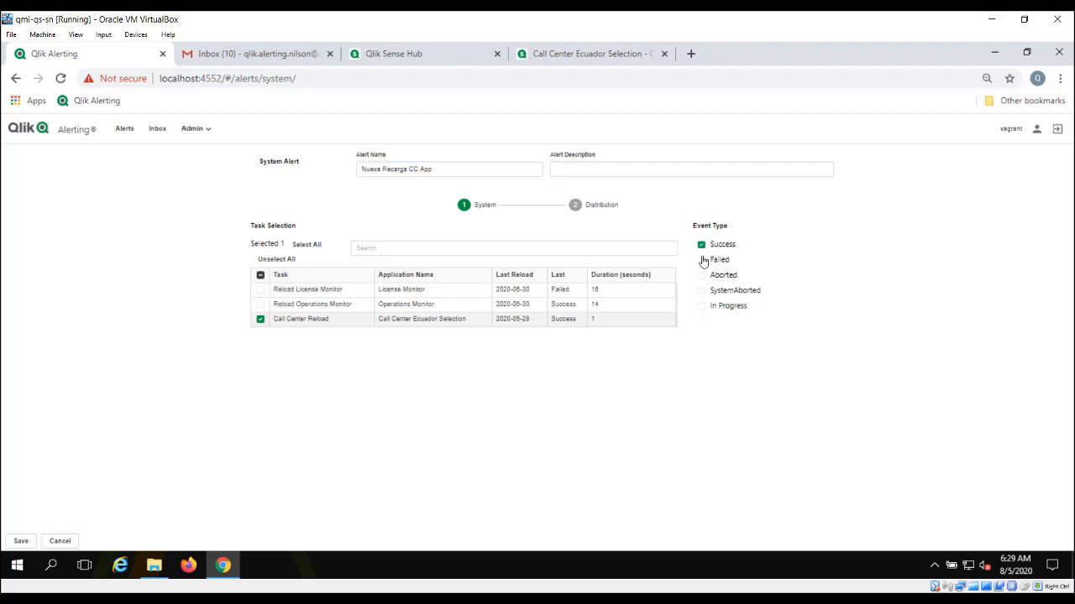
click(702, 261)
click(702, 276)
click(702, 290)
click(28, 543)
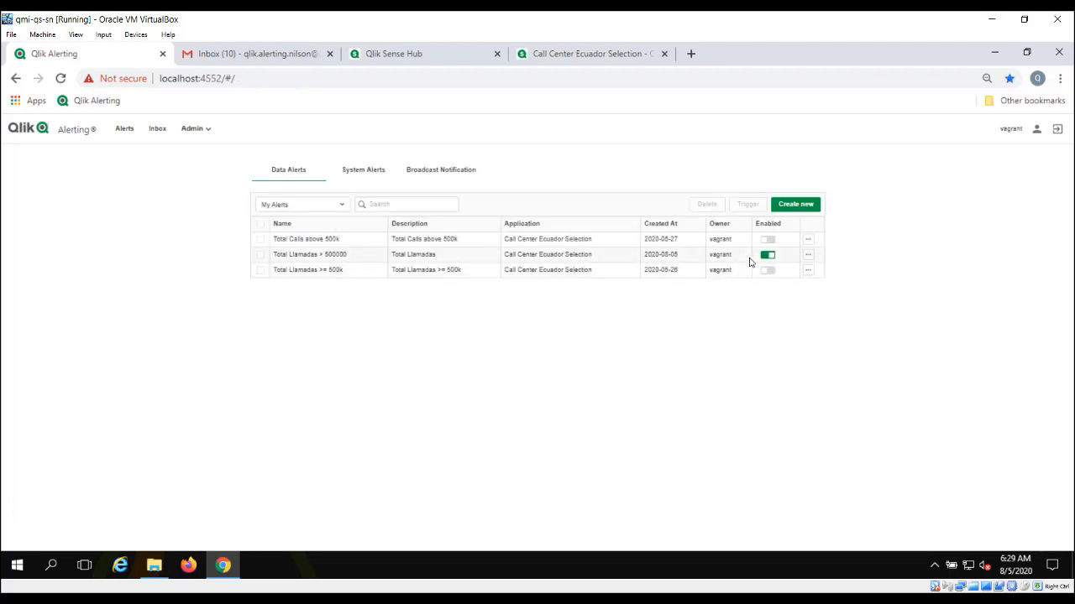
Step: Show the System Alerts list to confirm Nueva Recarga CC App appears
click(357, 170)
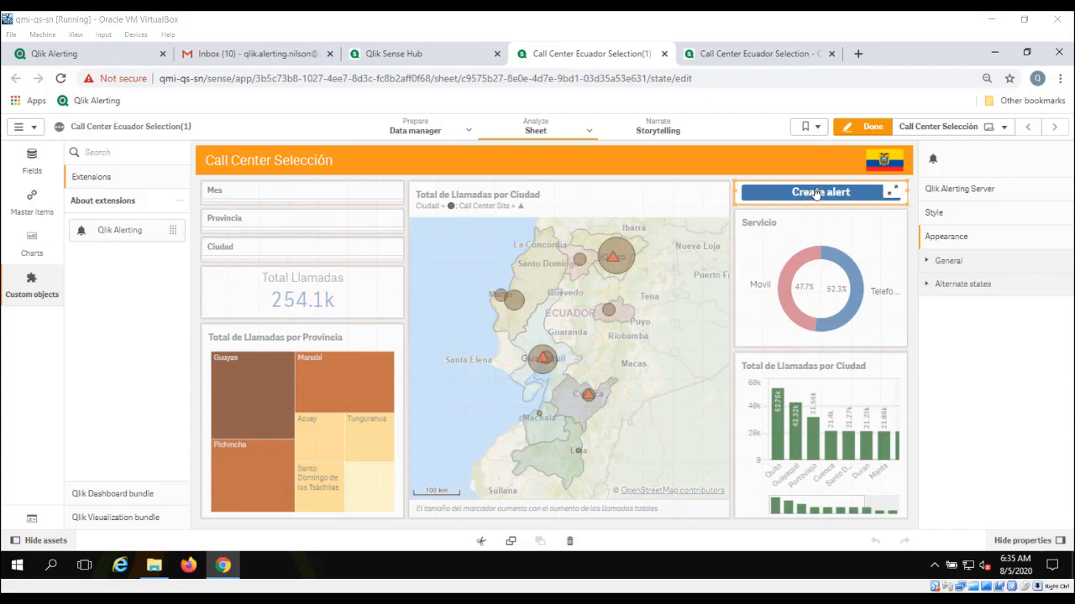
Step: Inspect the extension's Qlik Alerting Server, Style and Appearance properties, then go to the analysis-mode sheet
click(970, 192)
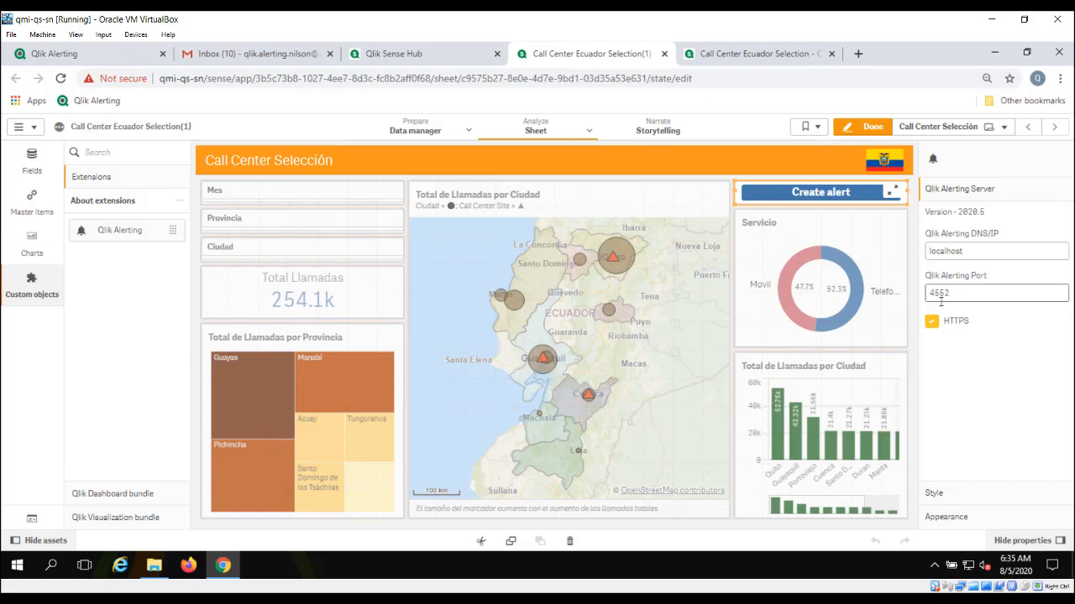
click(933, 493)
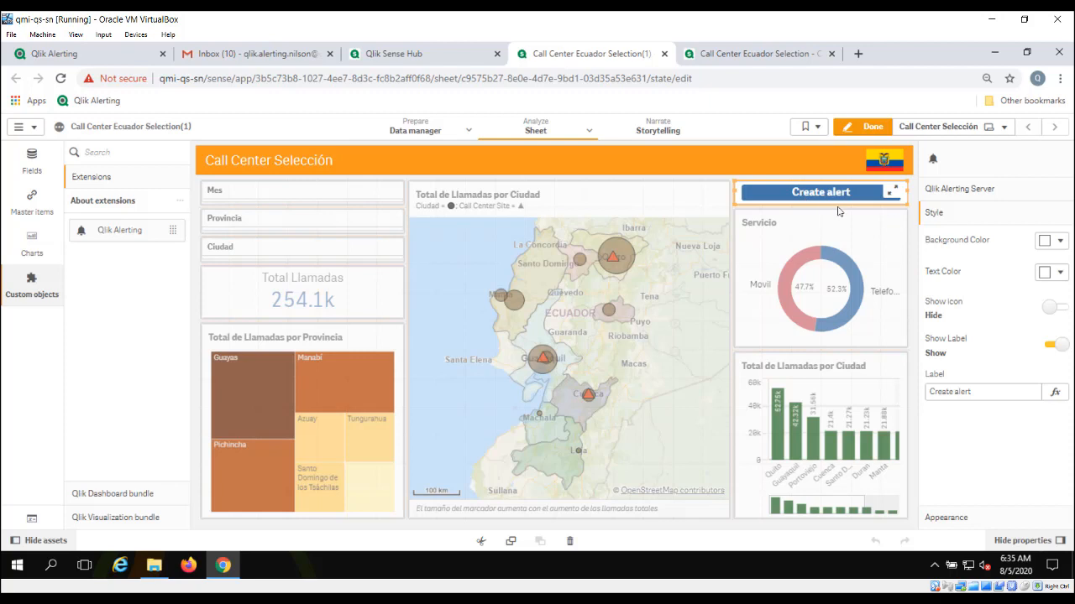
click(935, 518)
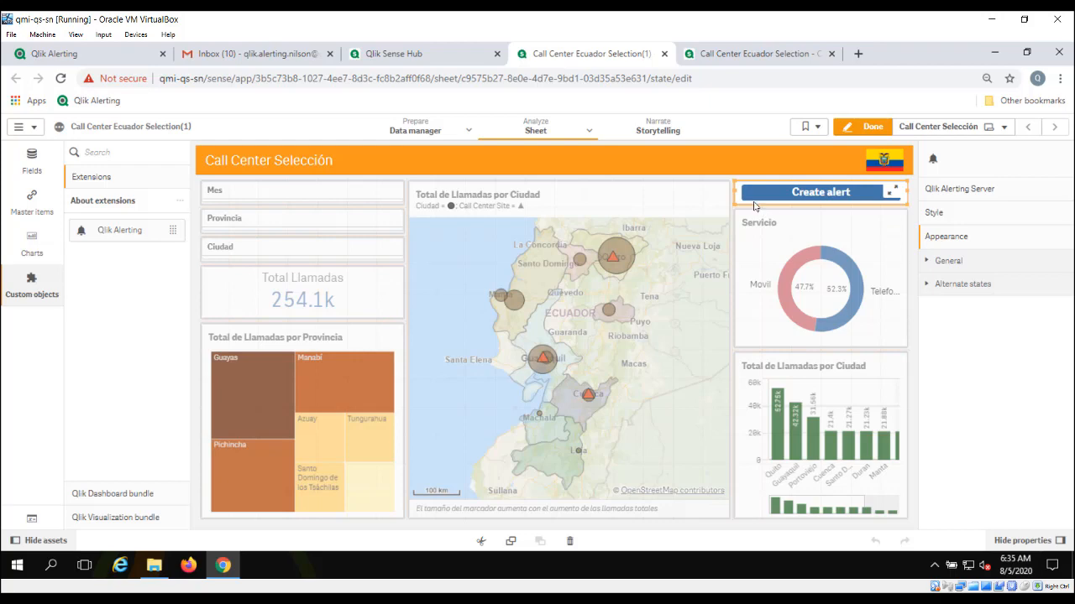
click(738, 53)
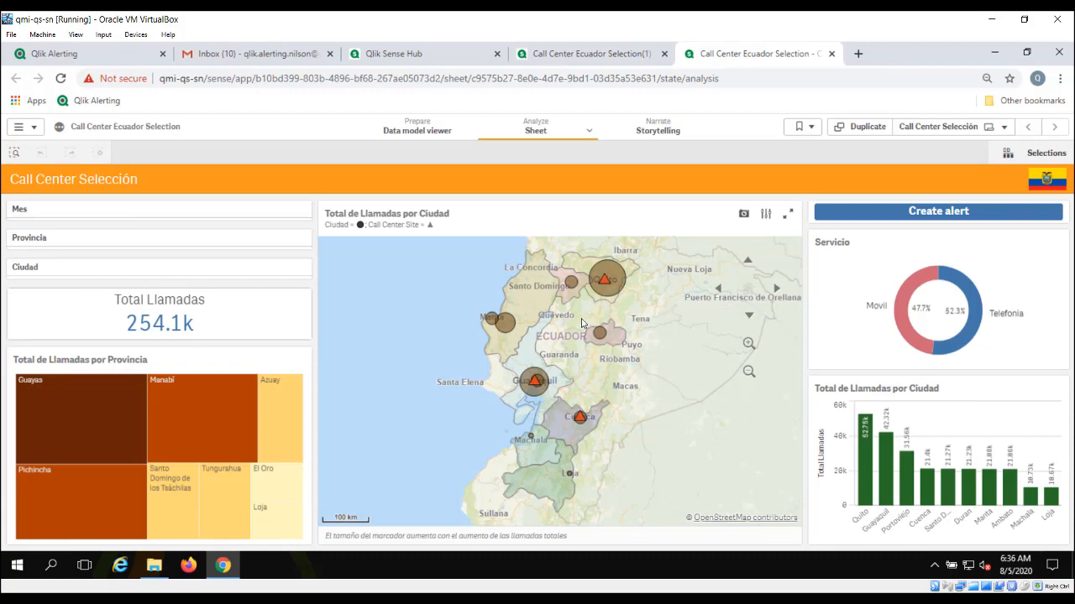
Step: Start a new data alert named 'Total Llamadas' and continue to its data selection
click(887, 215)
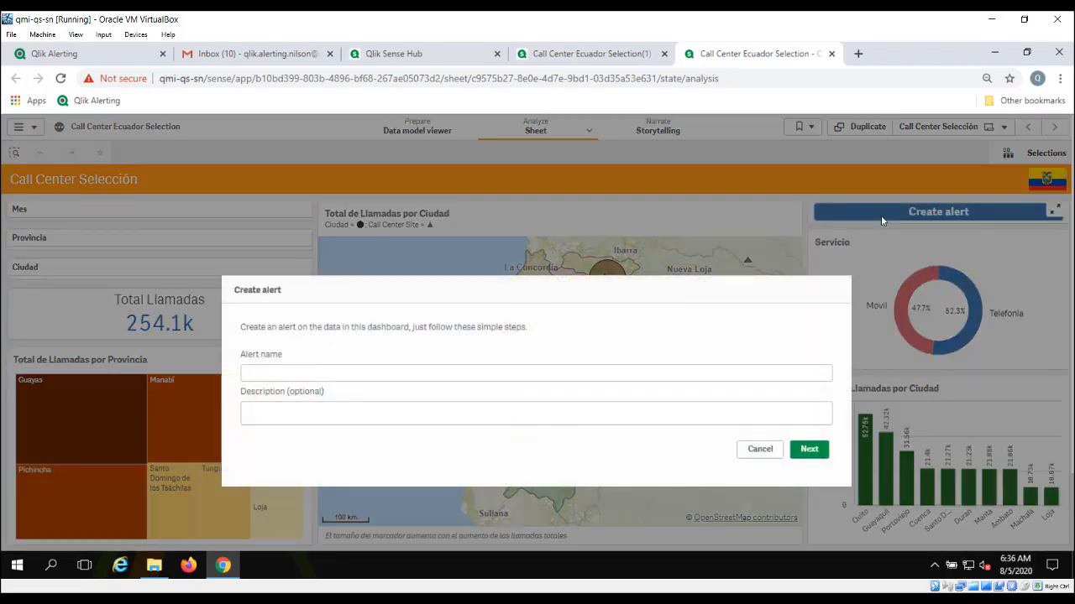
click(546, 371)
text(Total Llamadas)
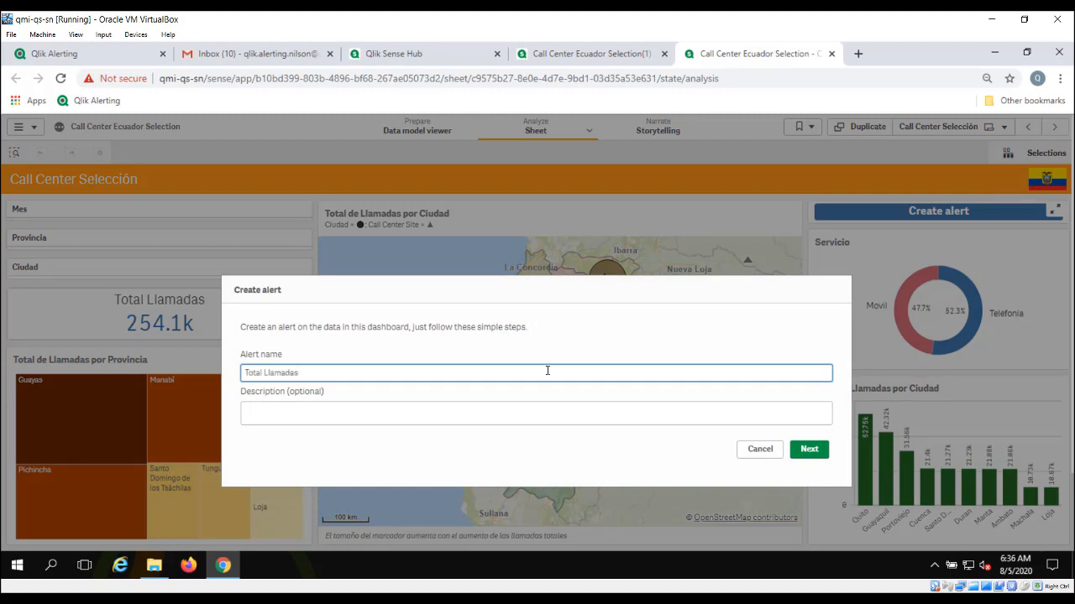
click(806, 450)
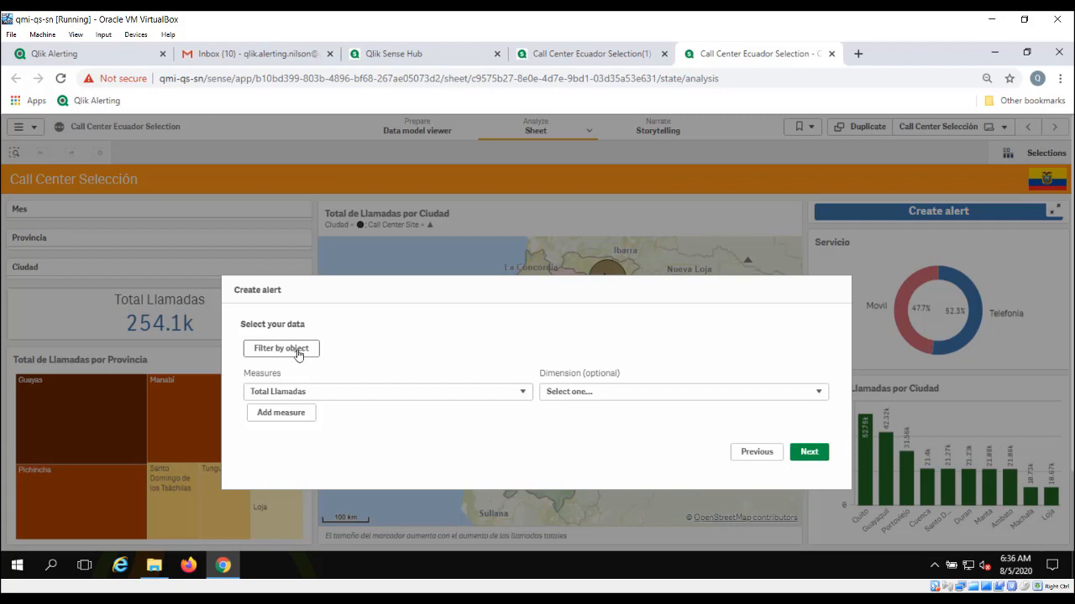
Step: Filter by the Total Llamadas KPI object and add Total Llamadas as the alert's measure
click(288, 351)
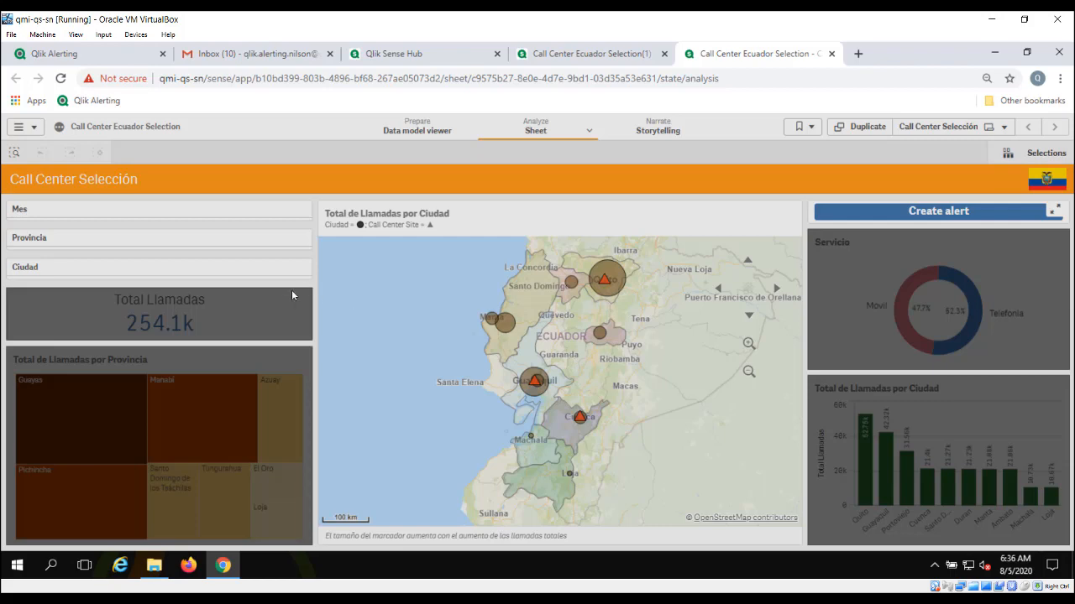
click(193, 320)
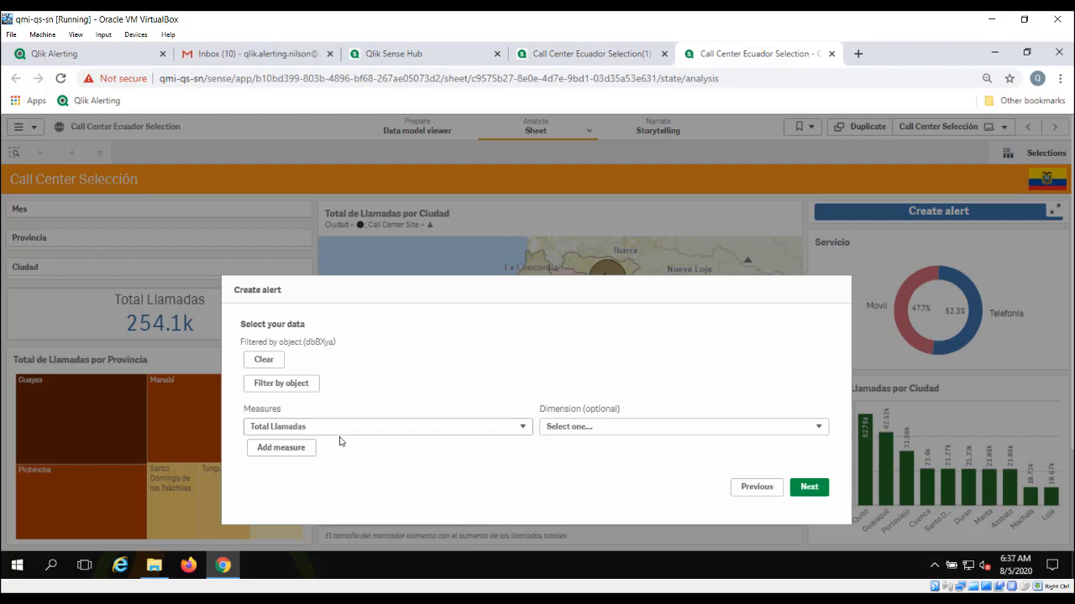
click(301, 454)
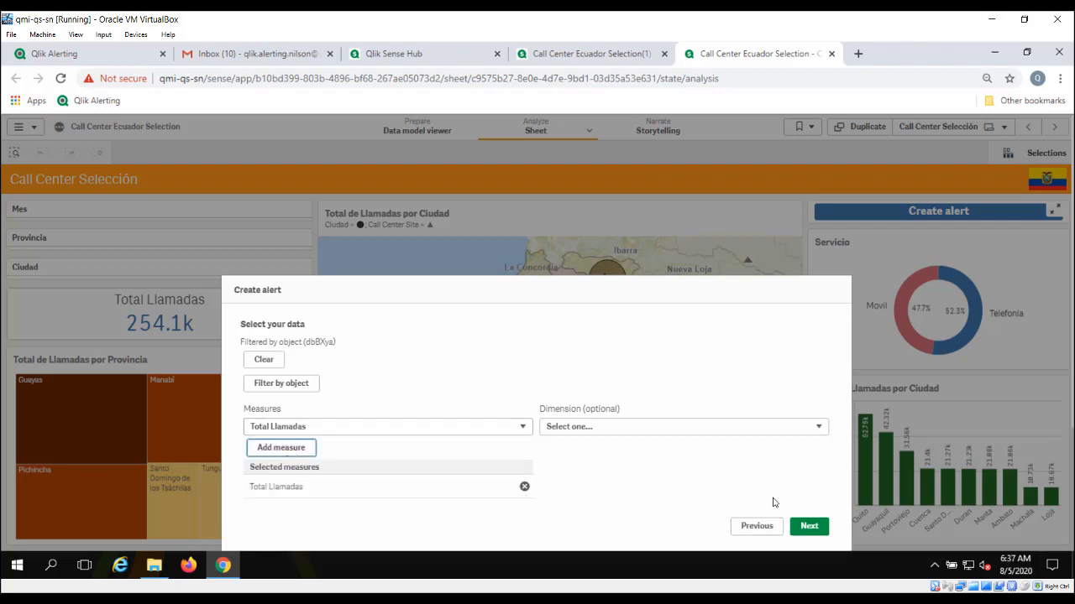
click(805, 529)
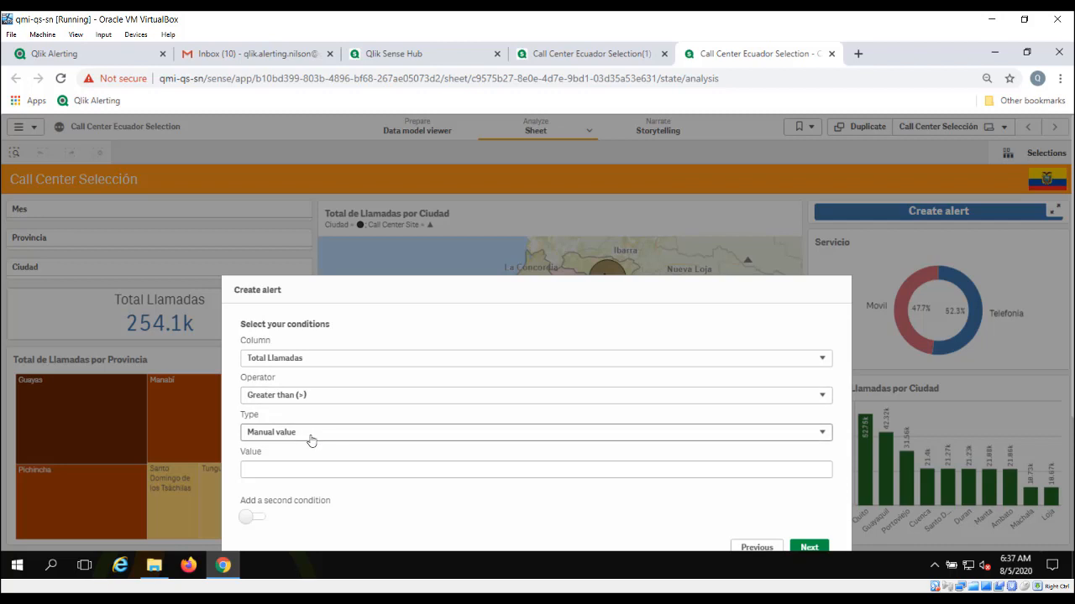
Step: Trigger the alert when Total Llamadas is greater than 500000
click(314, 470)
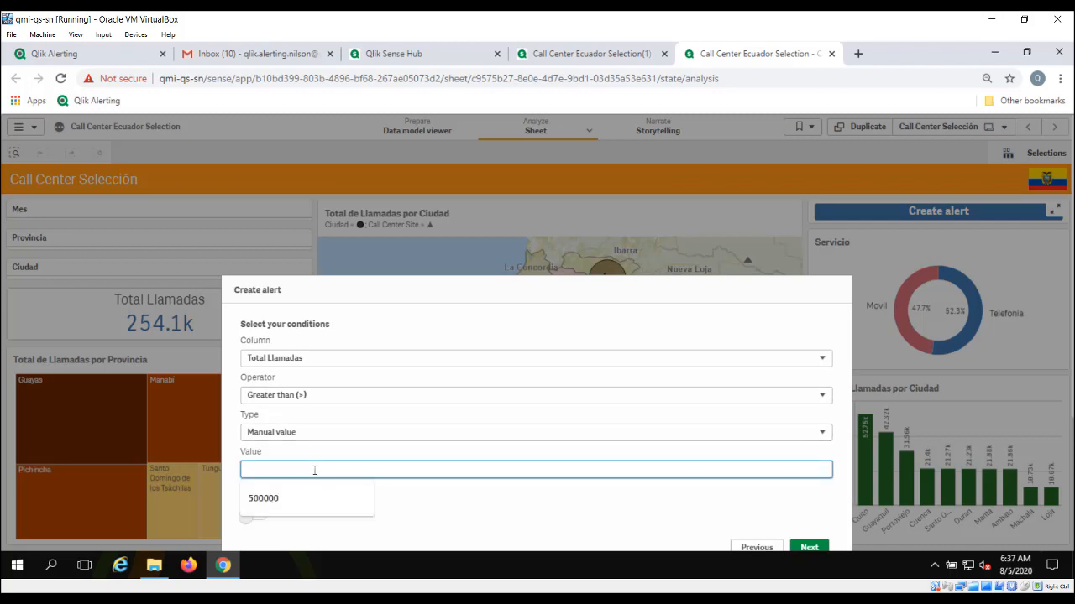
click(273, 506)
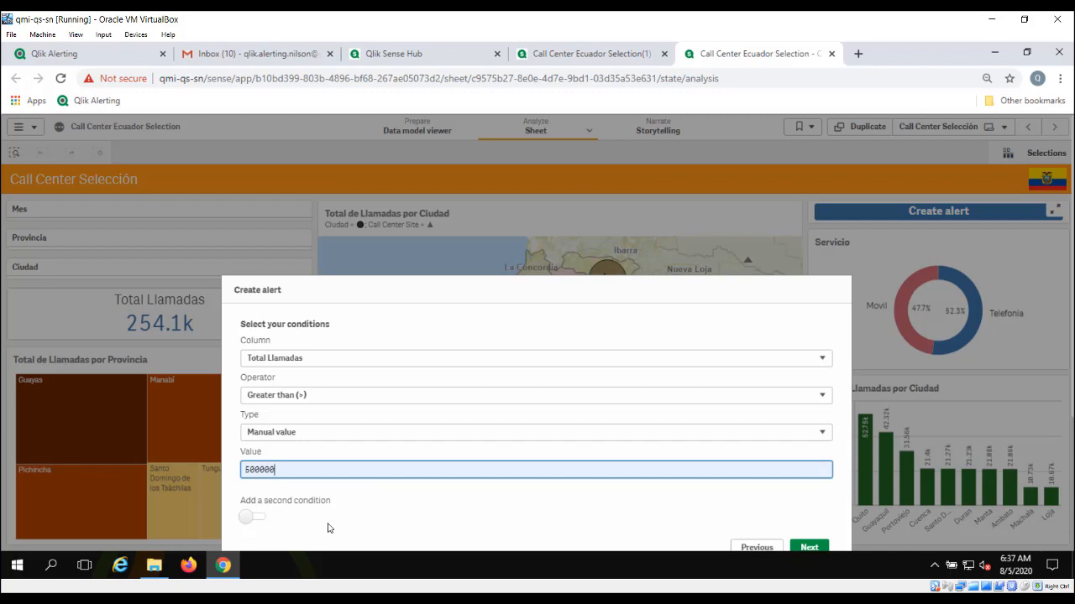
click(816, 547)
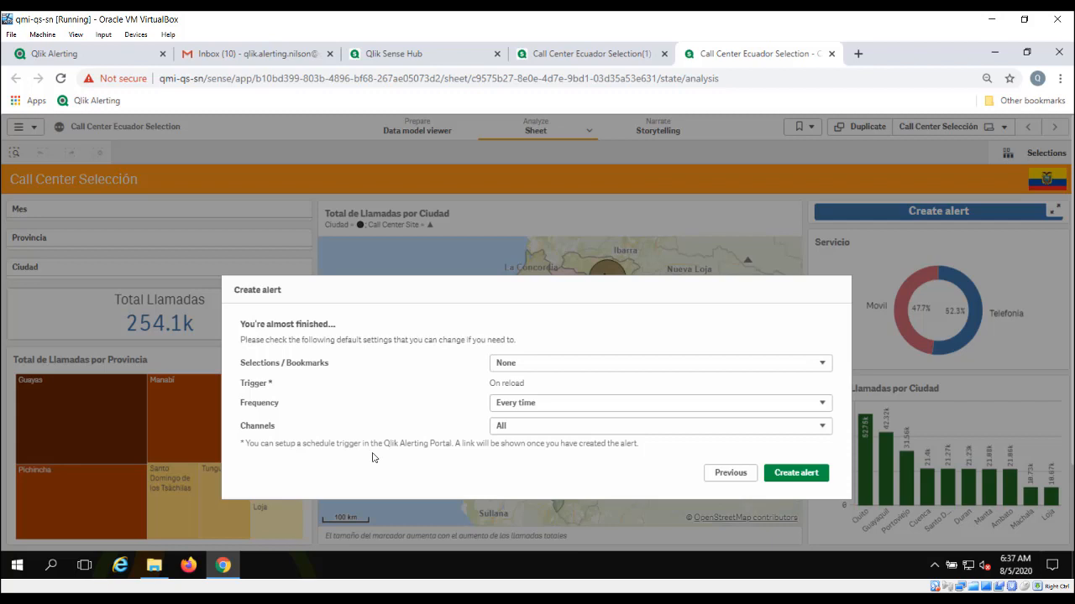
Step: Limit the alert's delivery channel to Email and create the Total Llamadas alert
click(496, 428)
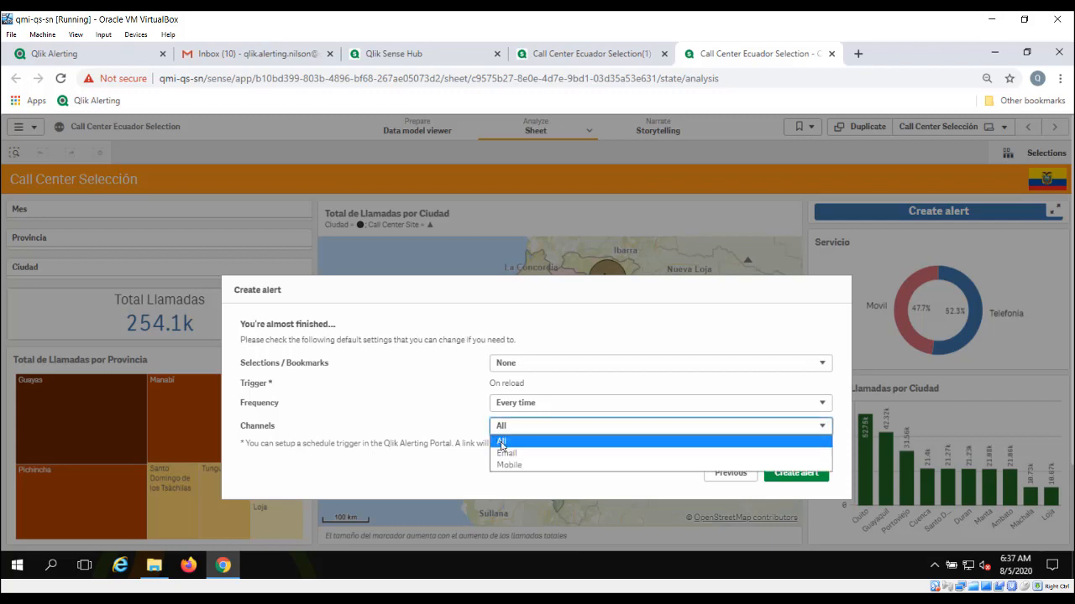
click(505, 454)
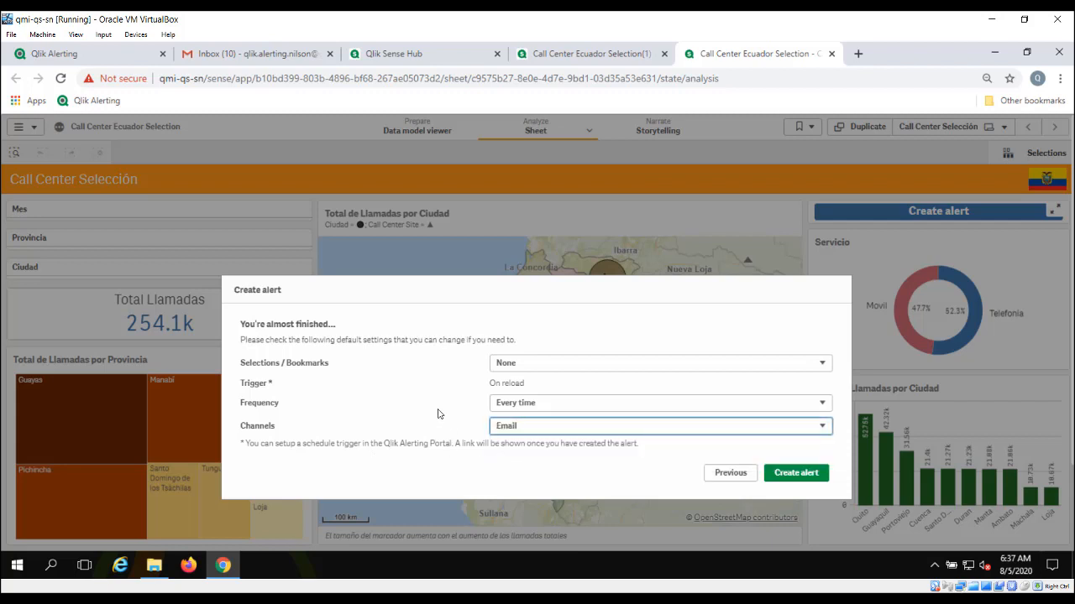
click(795, 476)
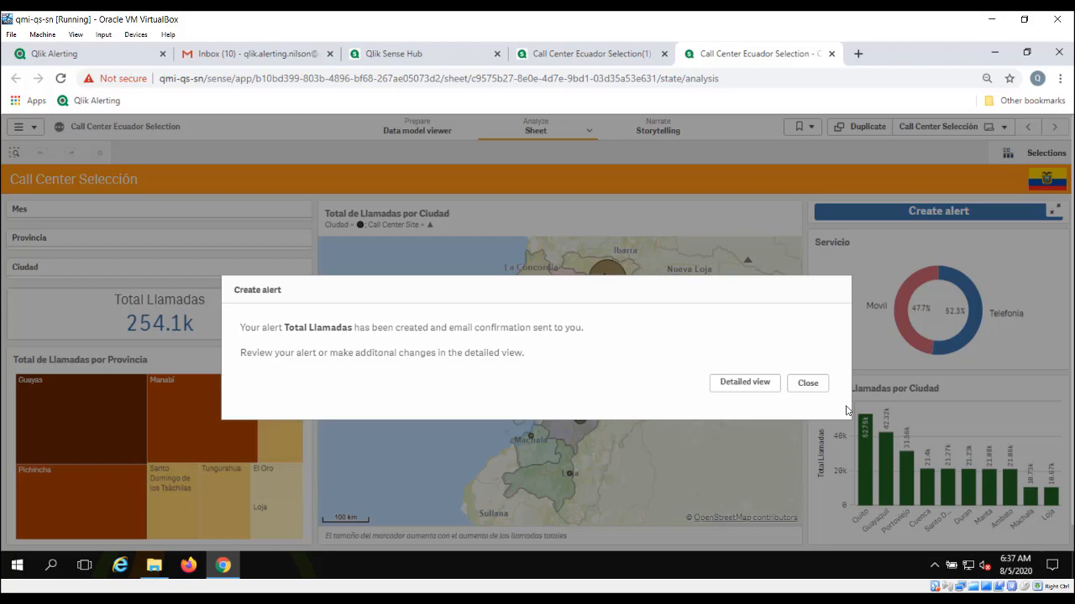
click(808, 384)
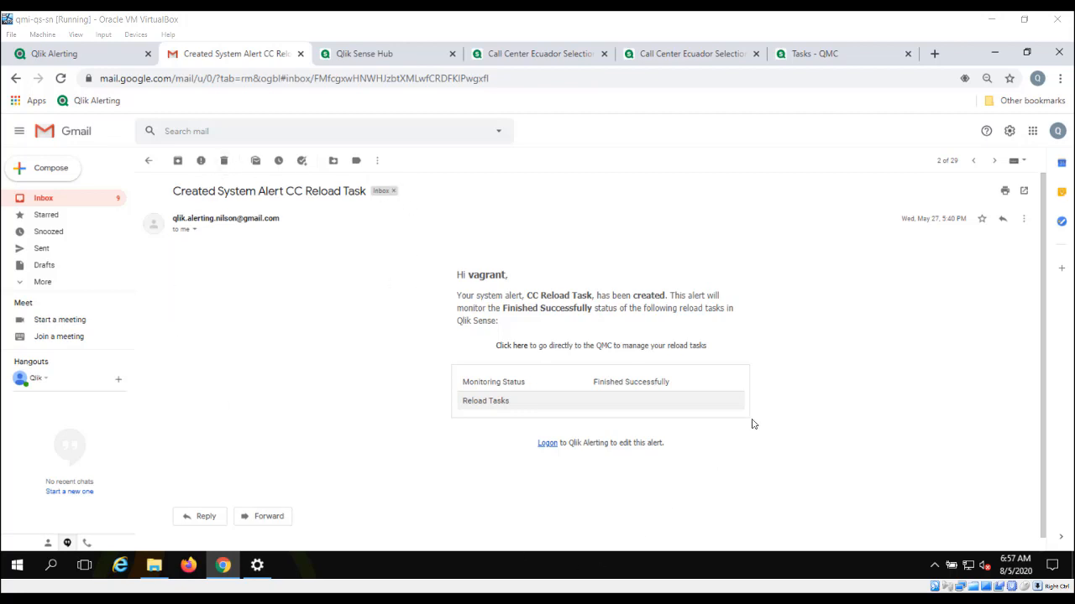
click(40, 200)
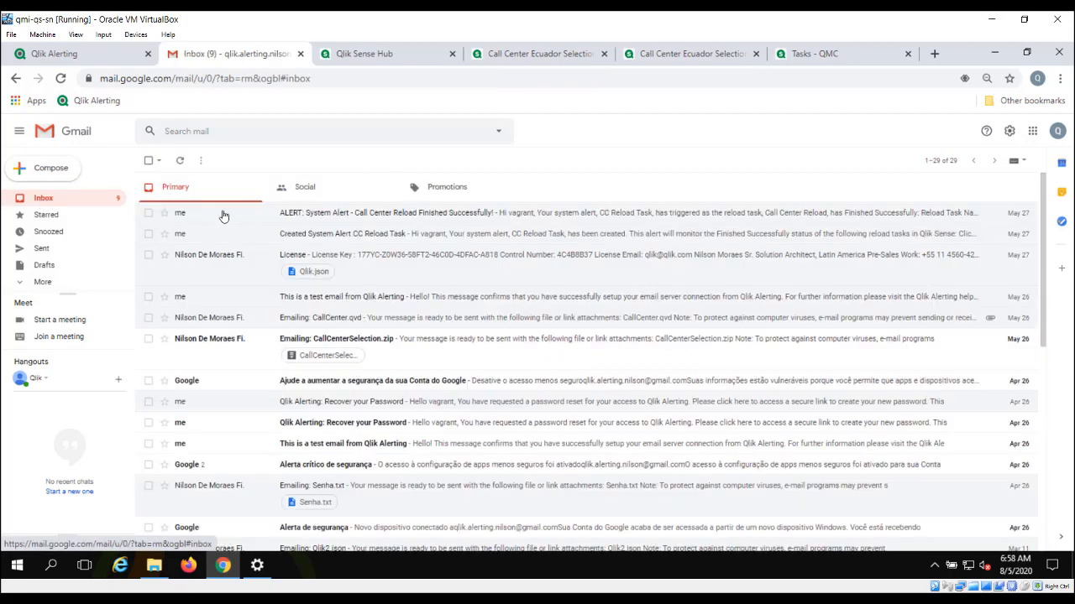
click(307, 216)
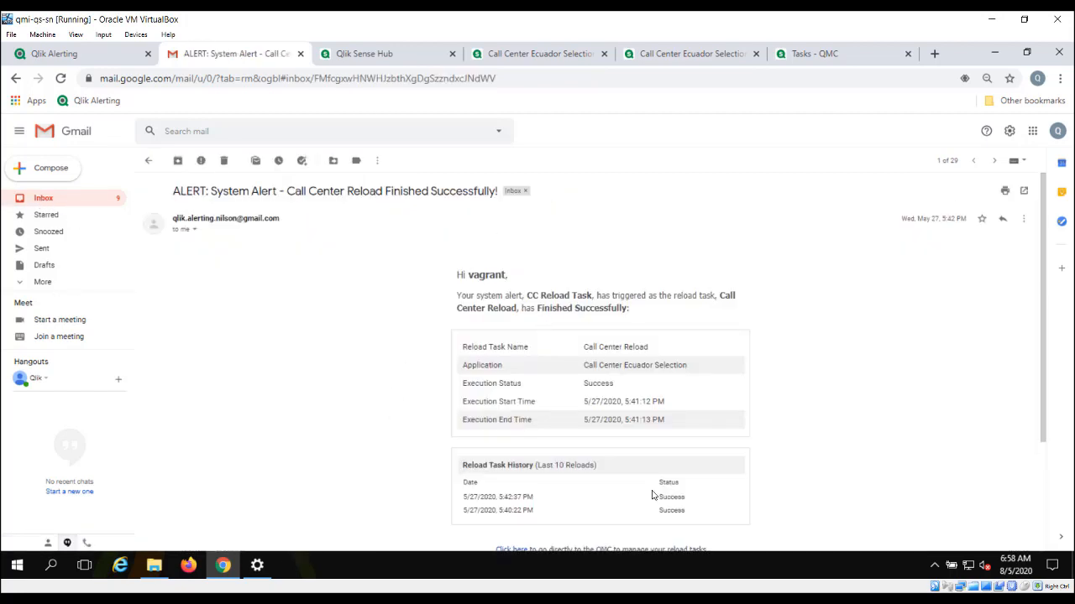